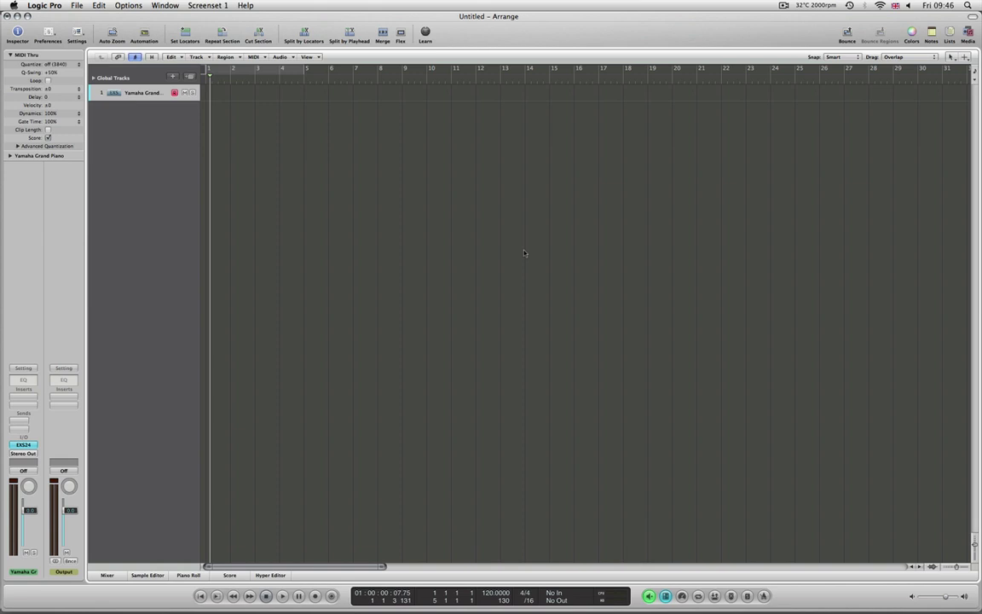
# Step: Browse the library's EXS24 instrument folders and the piano channel strip's settings, and hide the library
pyautogui.press('y')
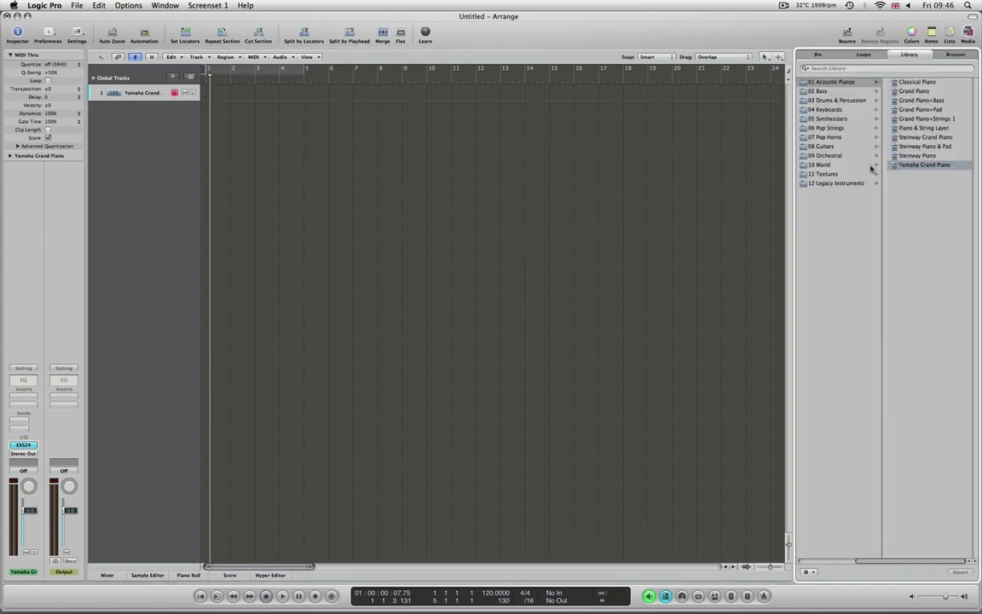
pyautogui.hscroll(-3, 852, 179)
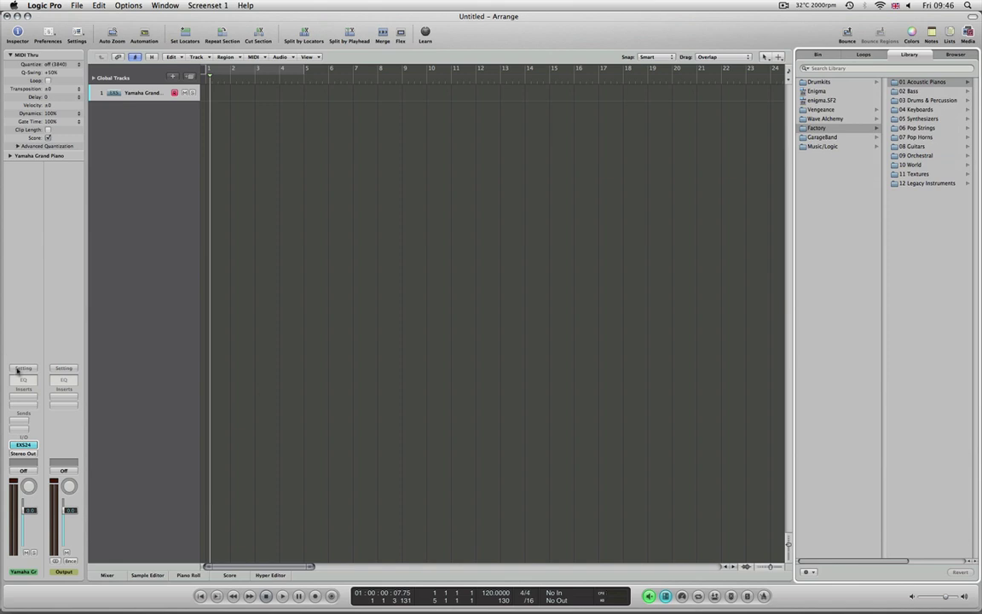
pyautogui.click(48, 369)
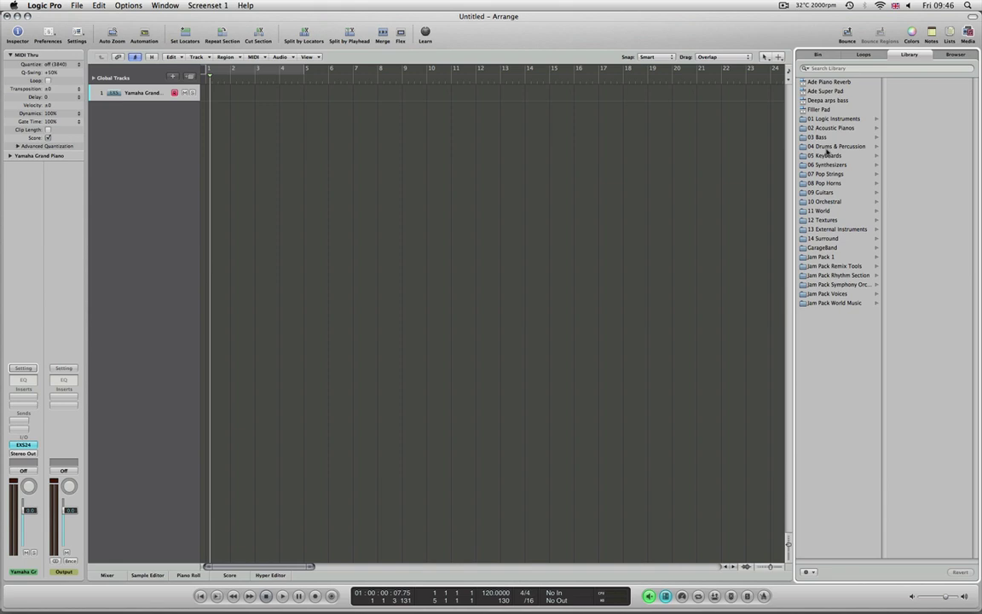
pyautogui.press('y')
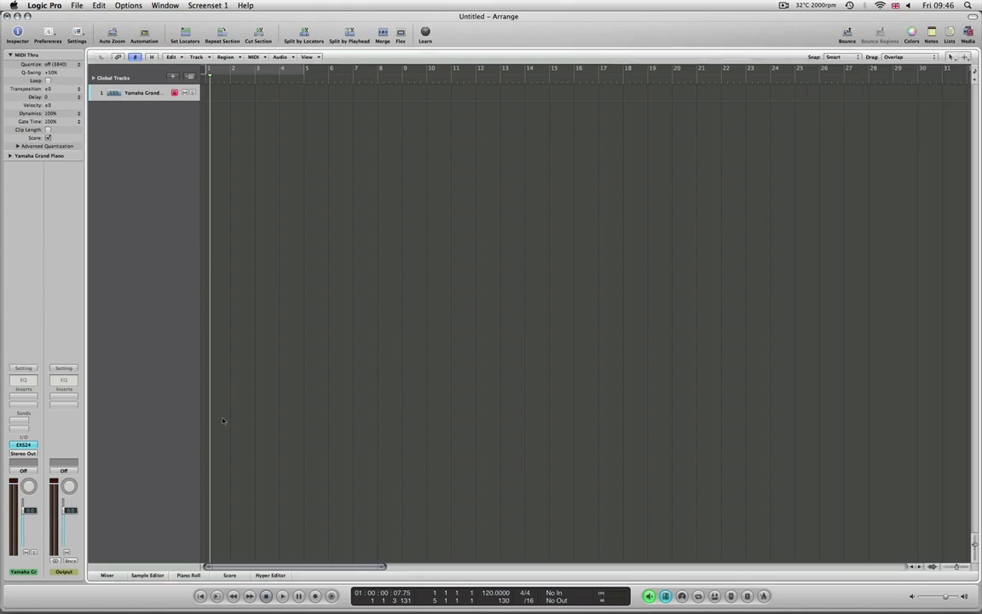
# Step: View the EXS24 sampler on the piano channel and its list of available instruments, and close it
pyautogui.click(23, 444)
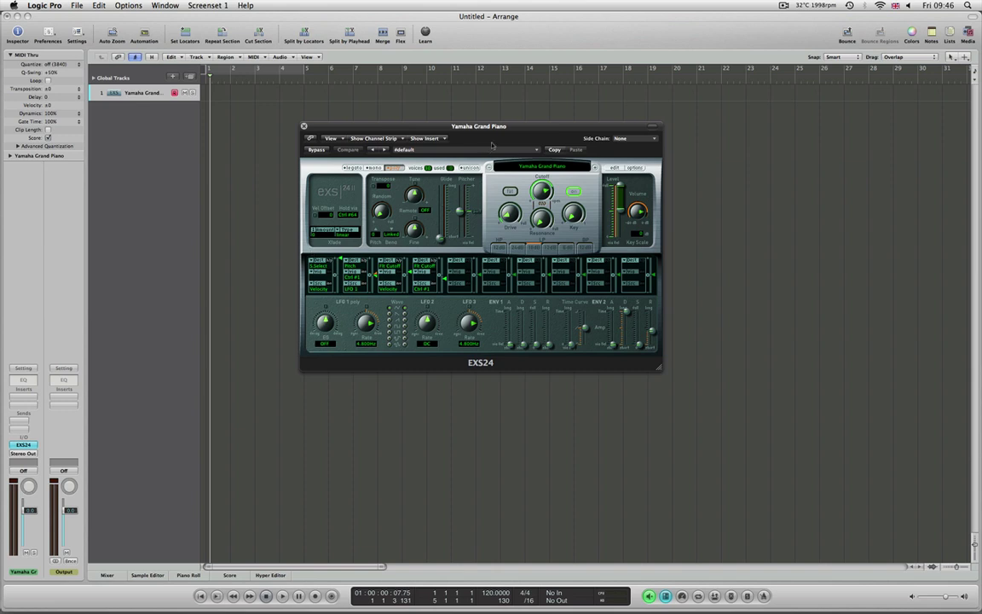
pyautogui.click(539, 167)
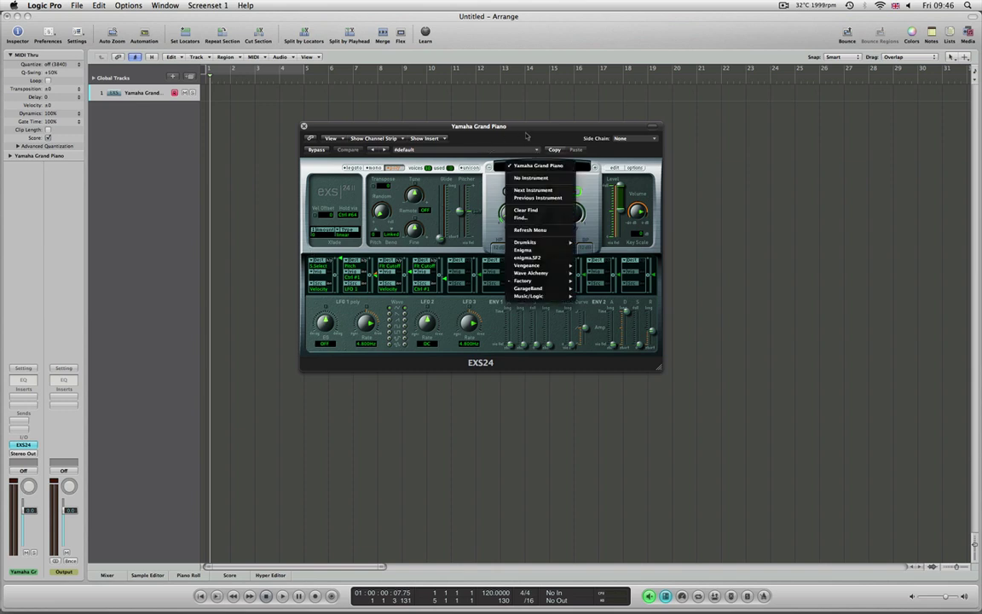
pyautogui.click(481, 144)
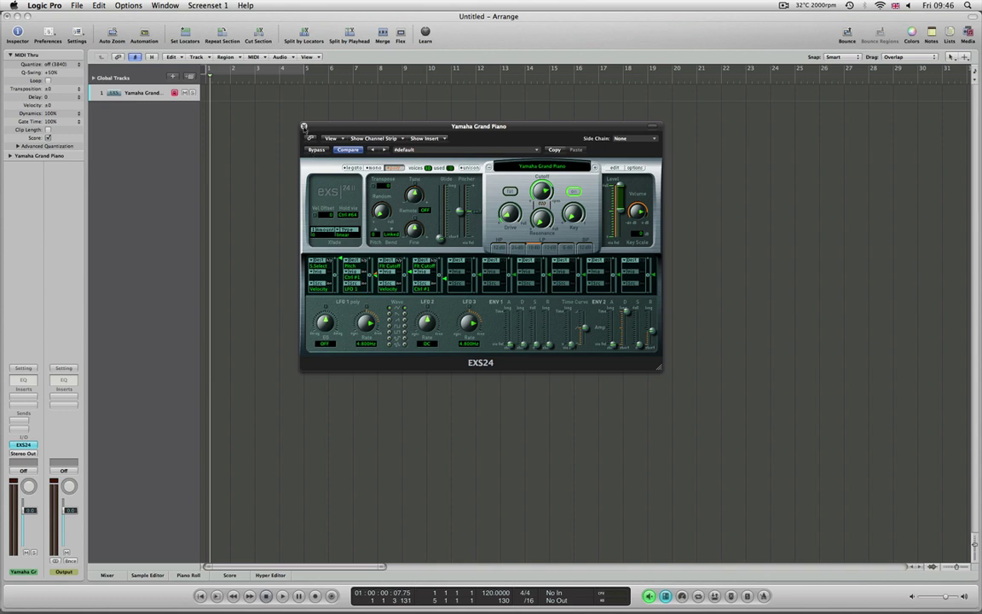
pyautogui.click(303, 126)
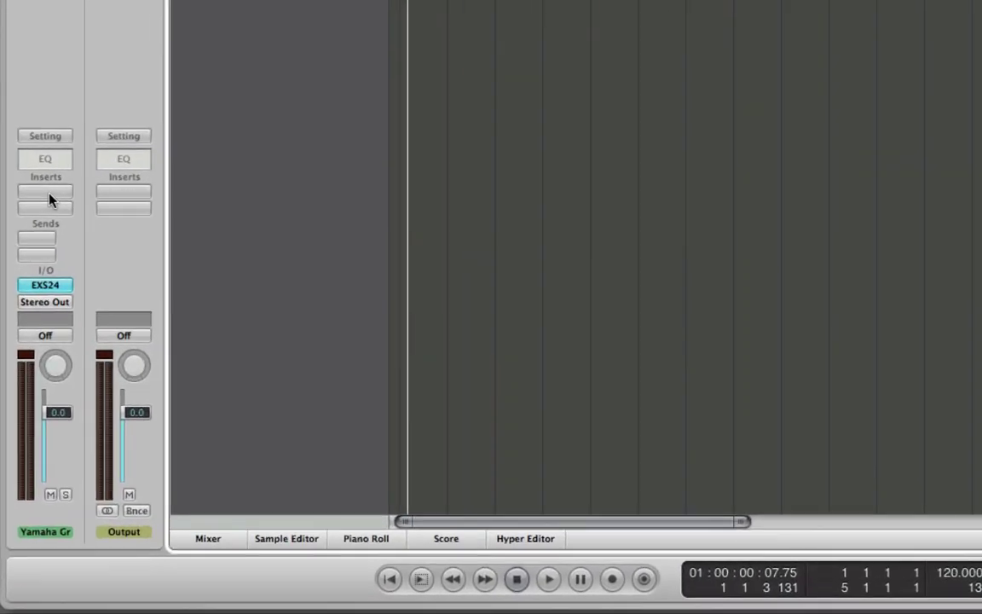
# Step: Add a send to Bus 1 on the piano channel and rename the resulting aux channel Reverb
pyautogui.click(35, 246)
pyautogui.moveTo(49, 259)
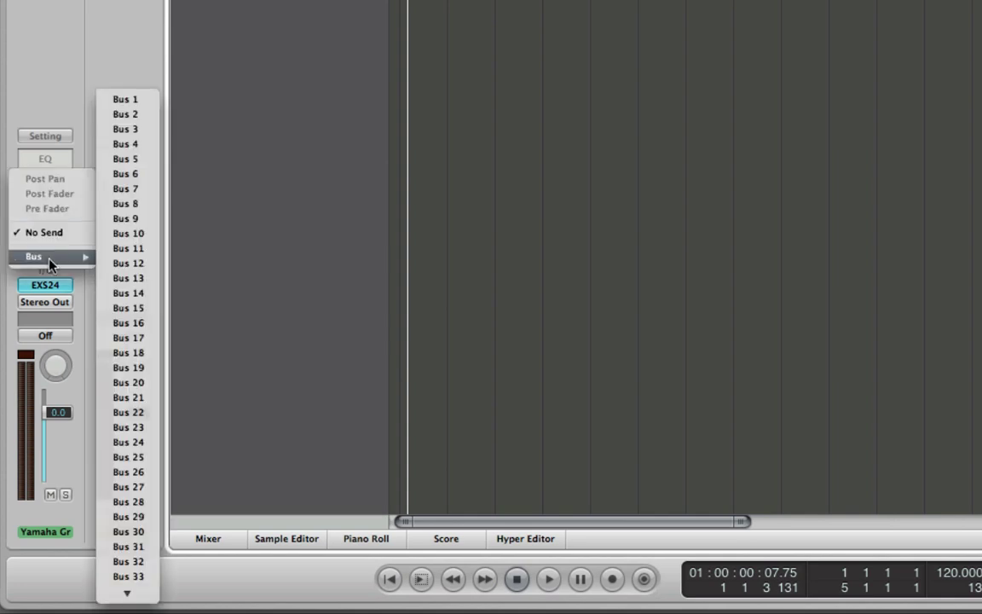
pyautogui.click(121, 99)
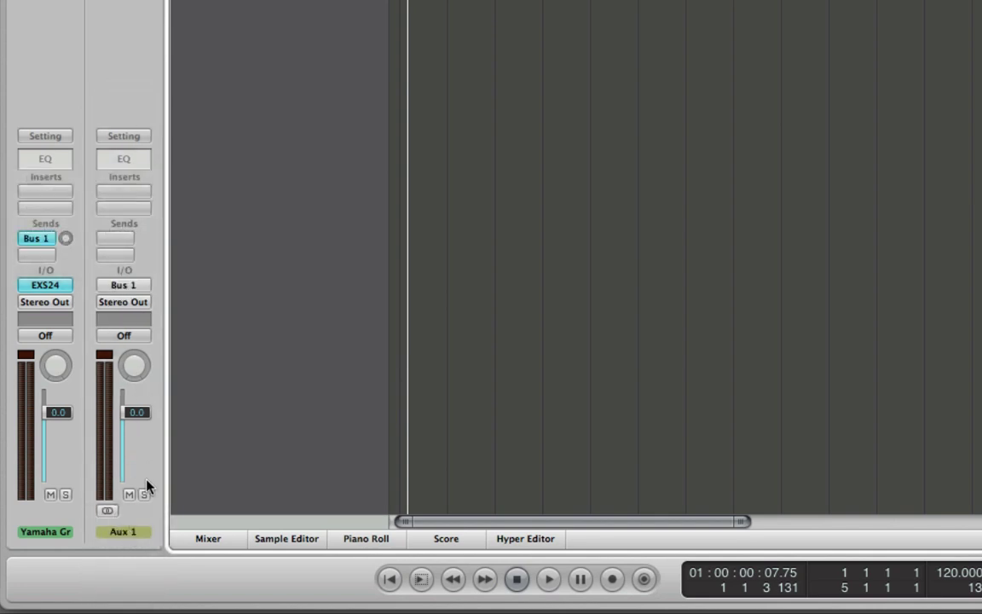
pyautogui.doubleClick(126, 531)
pyautogui.write('Reverb')
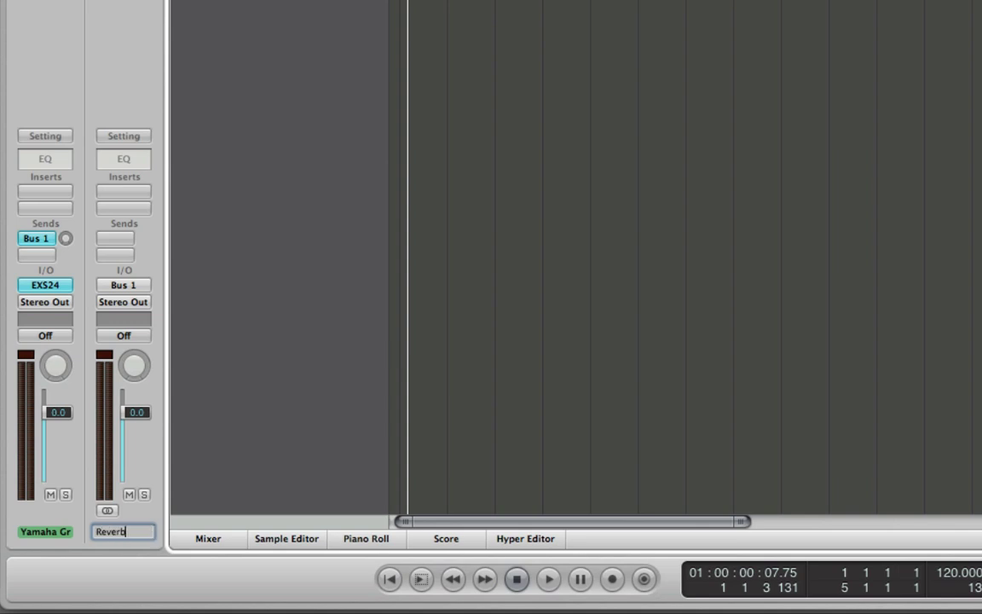
pyautogui.press('Return')
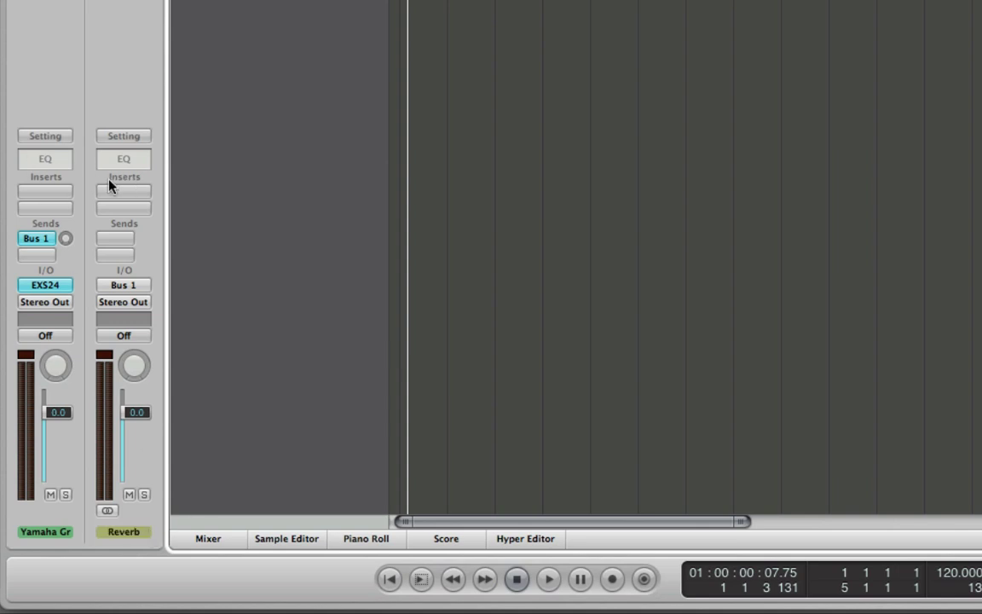
# Step: Insert a stereo Space Designer reverb on the Reverb aux channel and move its window clear of the channel strips
pyautogui.click(125, 199)
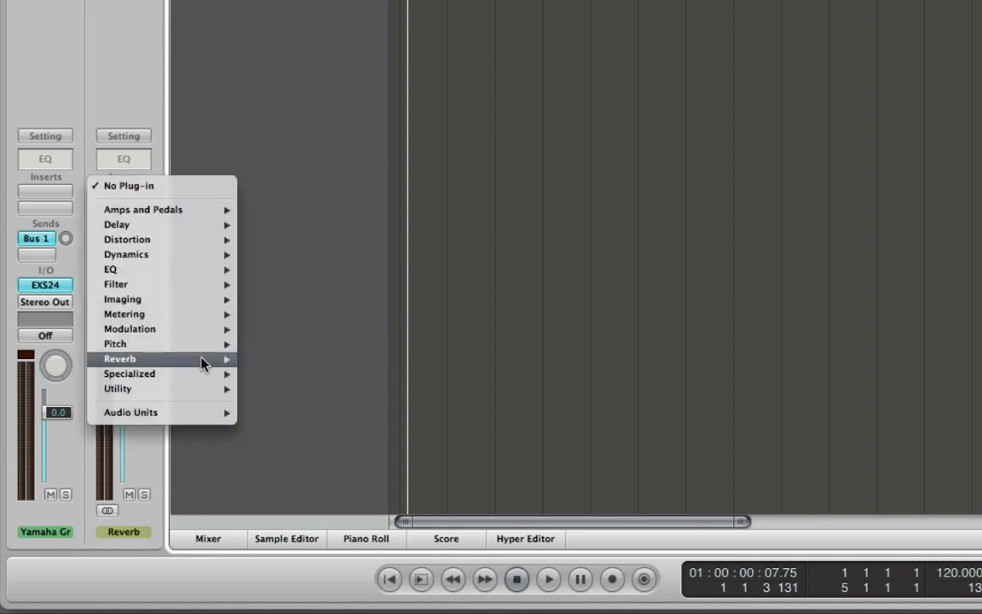
pyautogui.moveTo(205, 367)
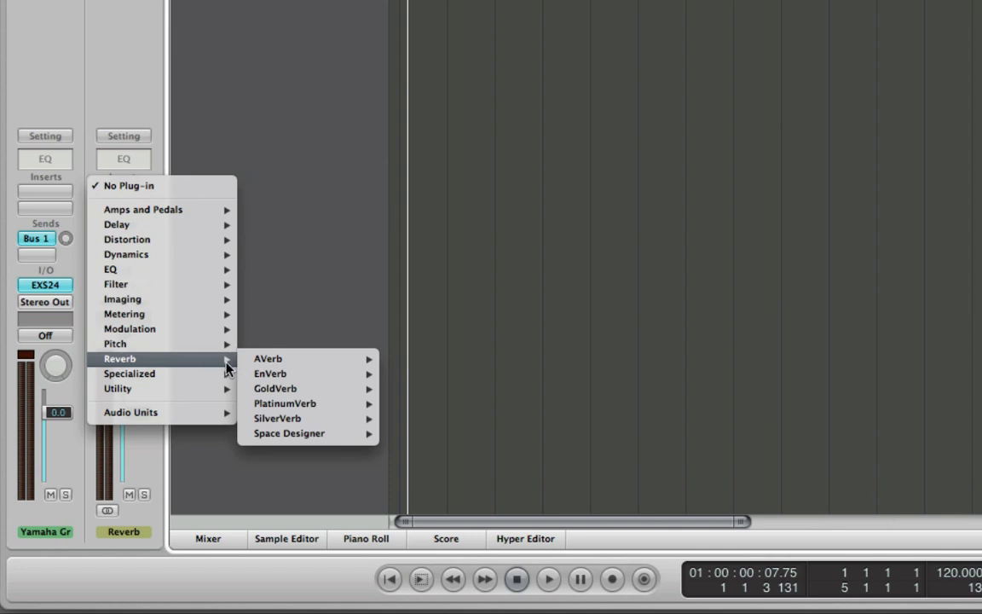
pyautogui.moveTo(333, 378)
pyautogui.moveTo(340, 439)
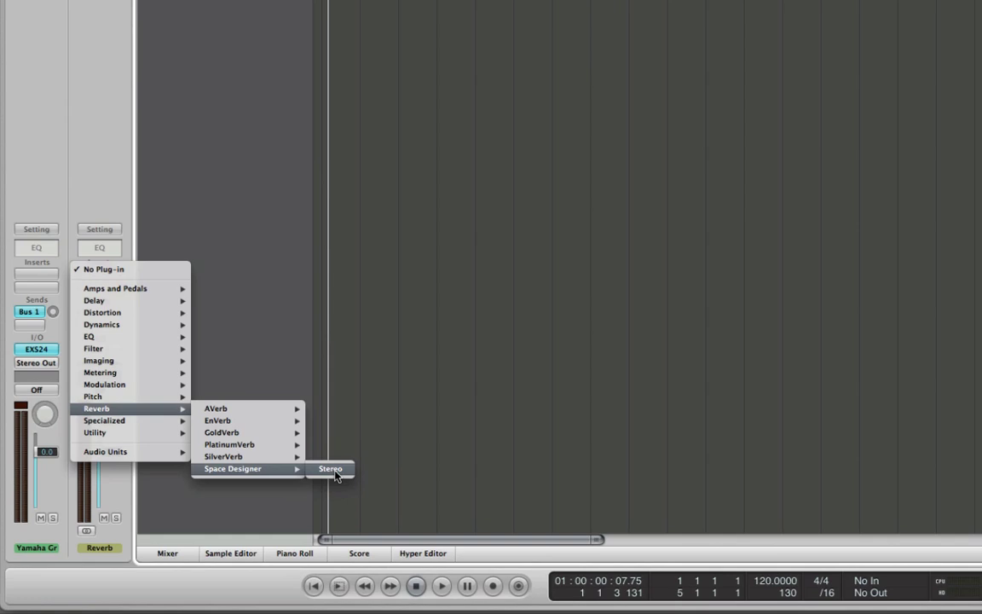
pyautogui.click(416, 440)
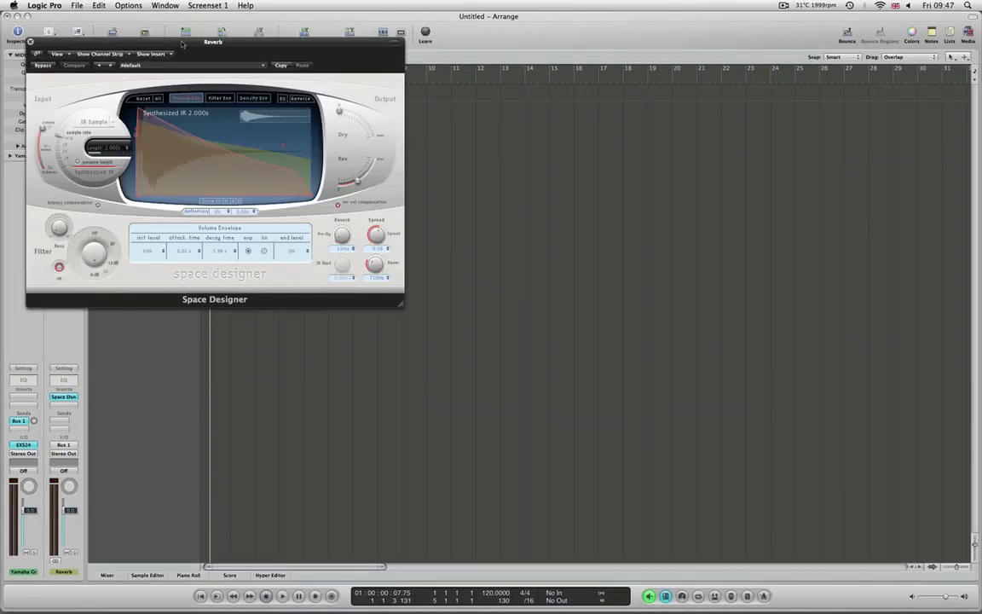
pyautogui.moveTo(183, 44); pyautogui.dragTo(430, 132)
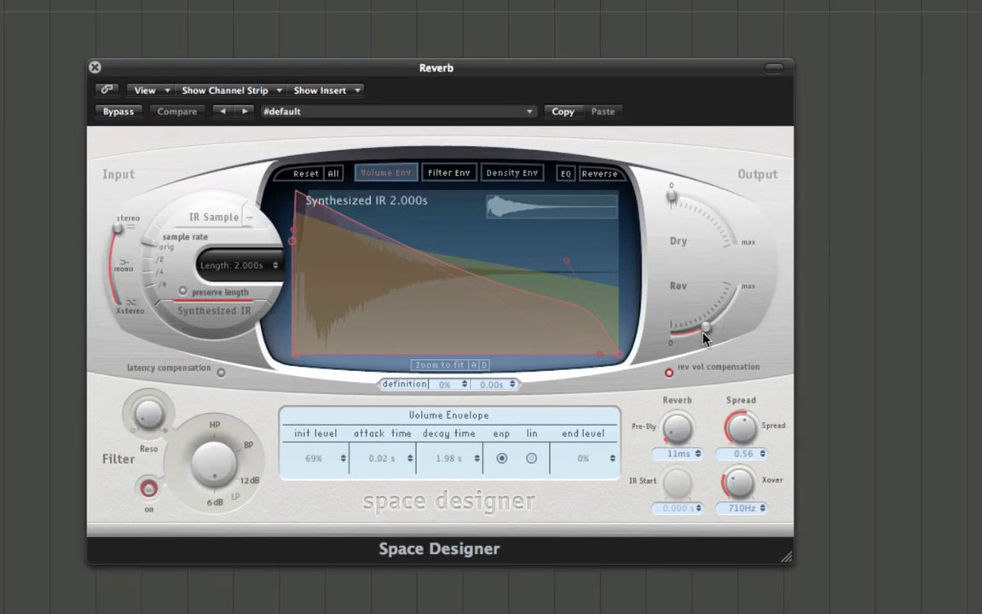
# Step: Raise the Rev output level in Space Designer, vary the piano's Bus 1 send level, and close the plug-in window
pyautogui.moveTo(704, 338); pyautogui.dragTo(751, 270)
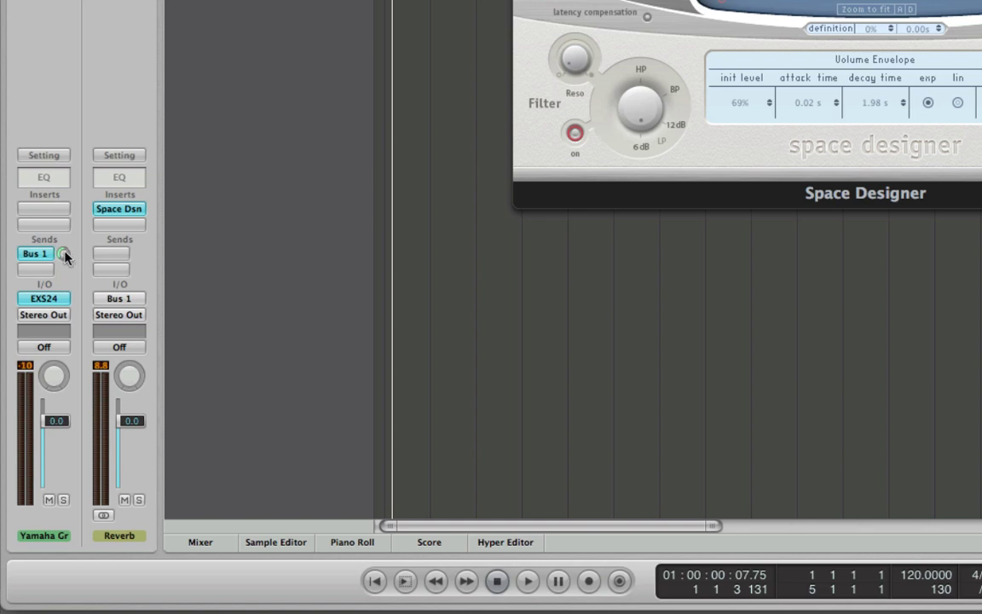
pyautogui.moveTo(64, 253); pyautogui.dragTo(76, 369)
pyautogui.moveTo(64, 255); pyautogui.dragTo(31, 63)
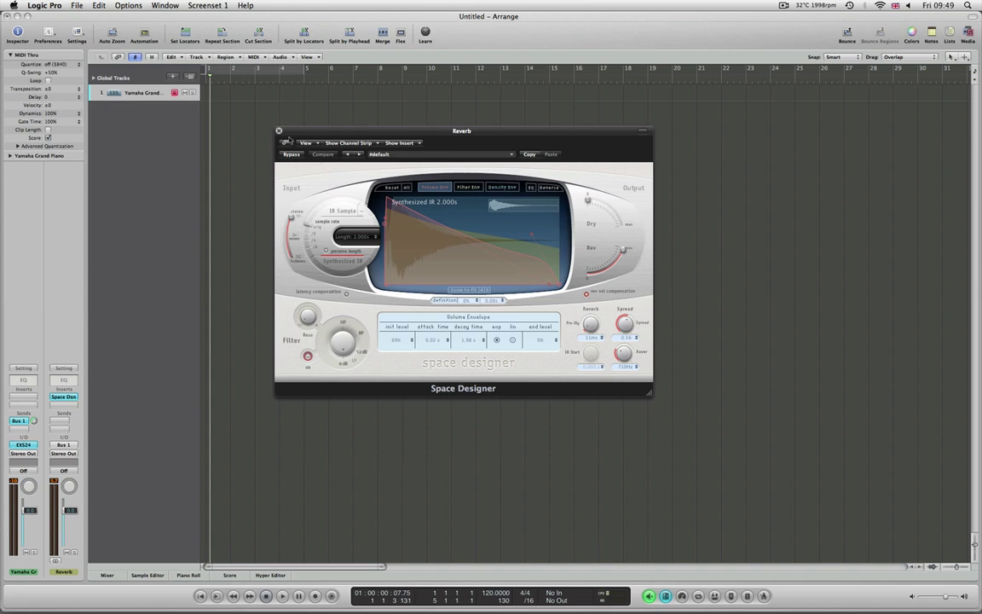
pyautogui.press('super+w')
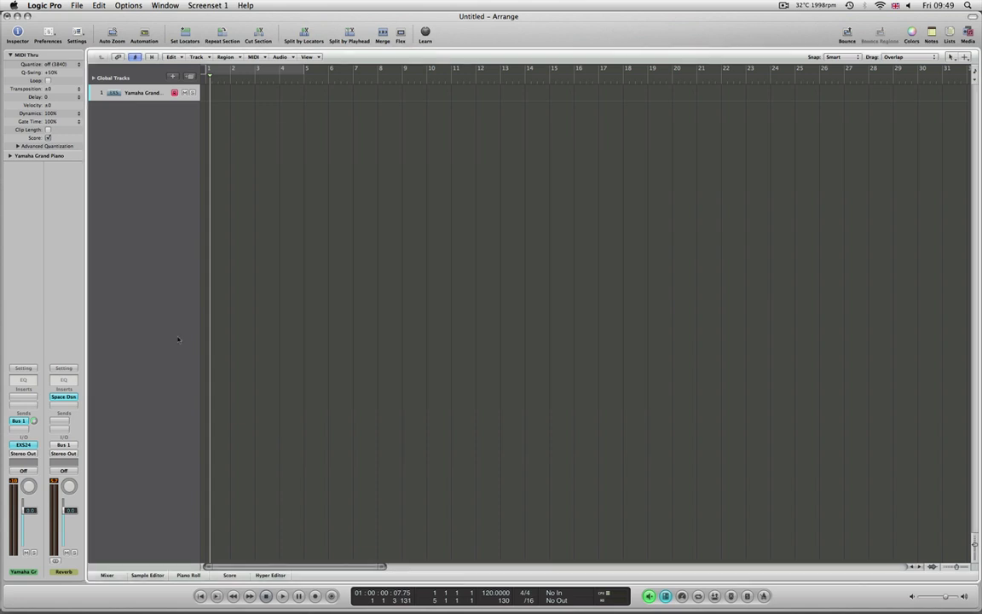
# Step: Remove Space Designer from the Reverb aux channel and set the piano's Bus 1 send to No Send
pyautogui.click(60, 397)
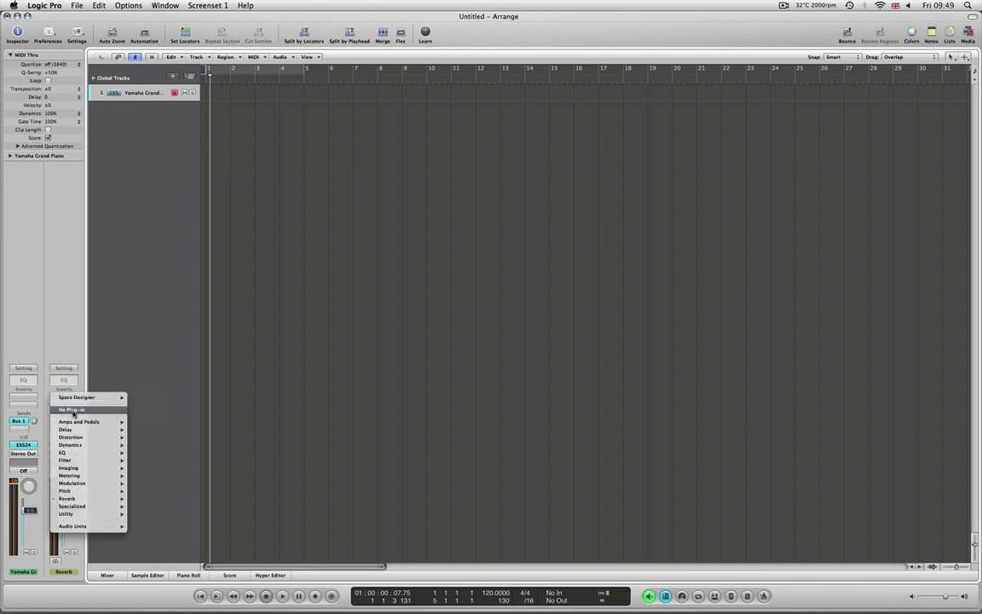
pyautogui.click(63, 396)
pyautogui.click(19, 421)
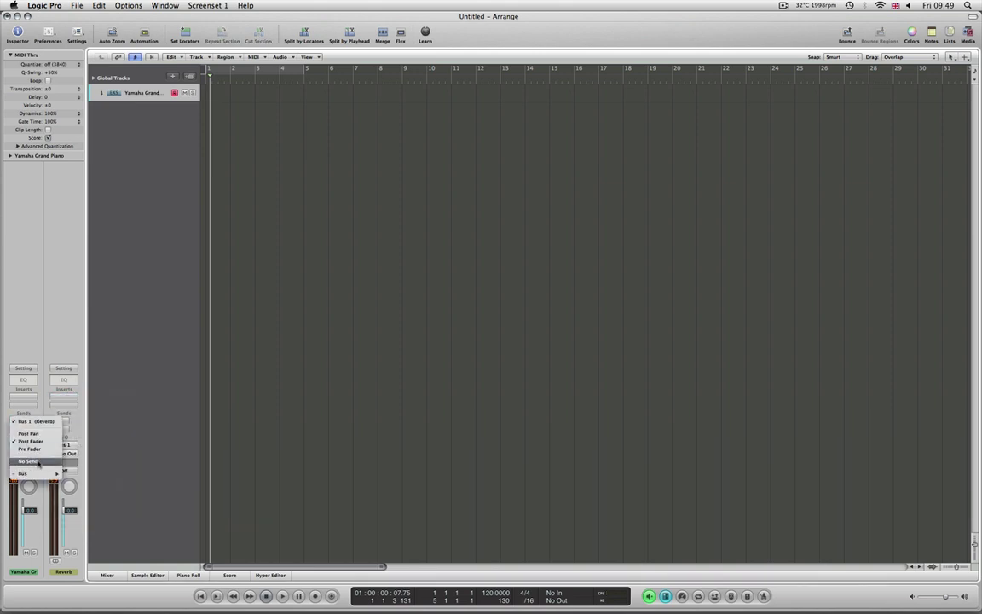
pyautogui.click(20, 415)
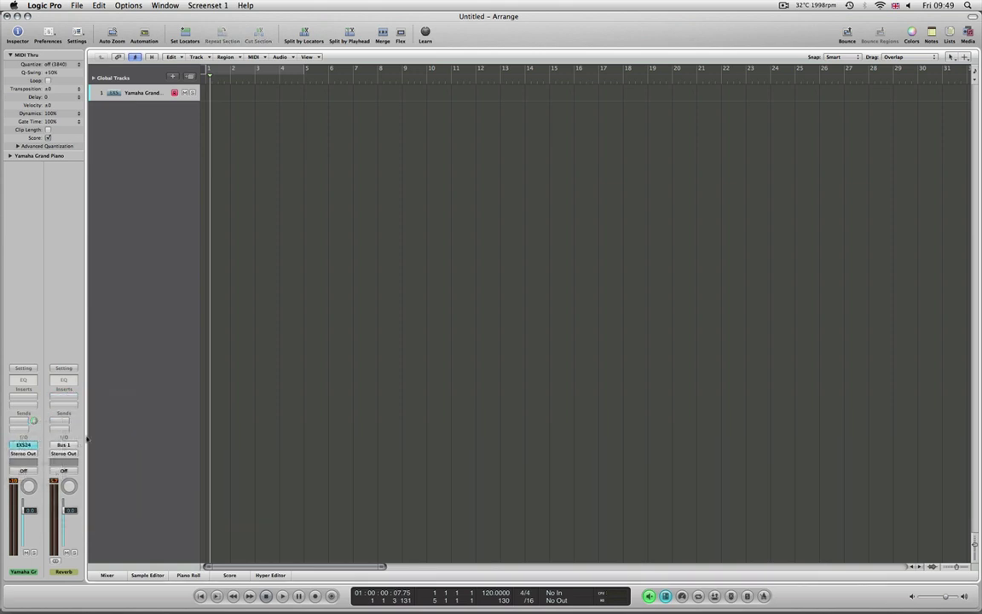
# Step: Insert a stereo Space Designer reverb directly on the Yamaha Grand Piano channel and move its window clear of the channel strips
pyautogui.click(22, 397)
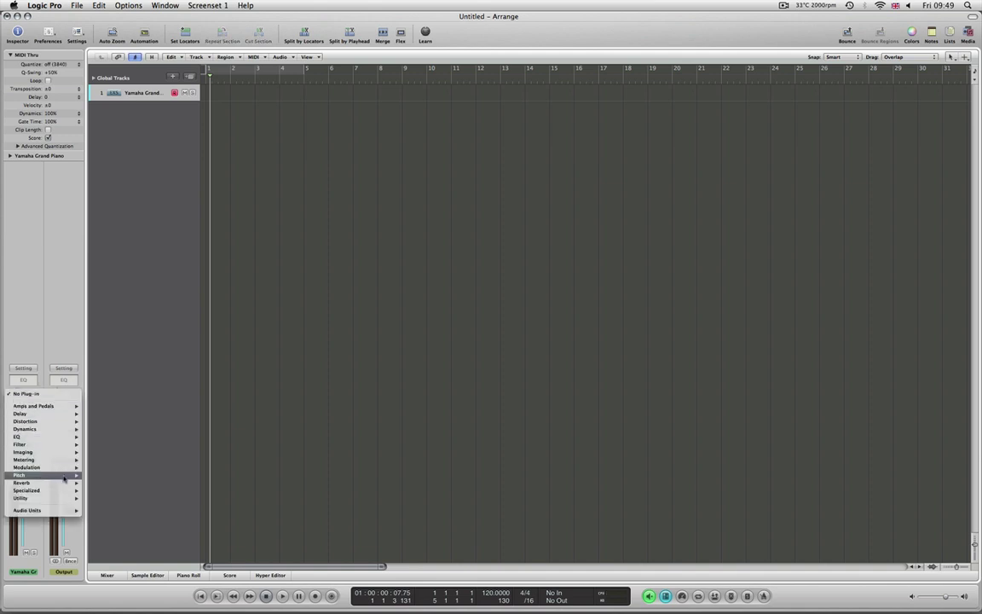
pyautogui.moveTo(51, 483)
pyautogui.moveTo(119, 521)
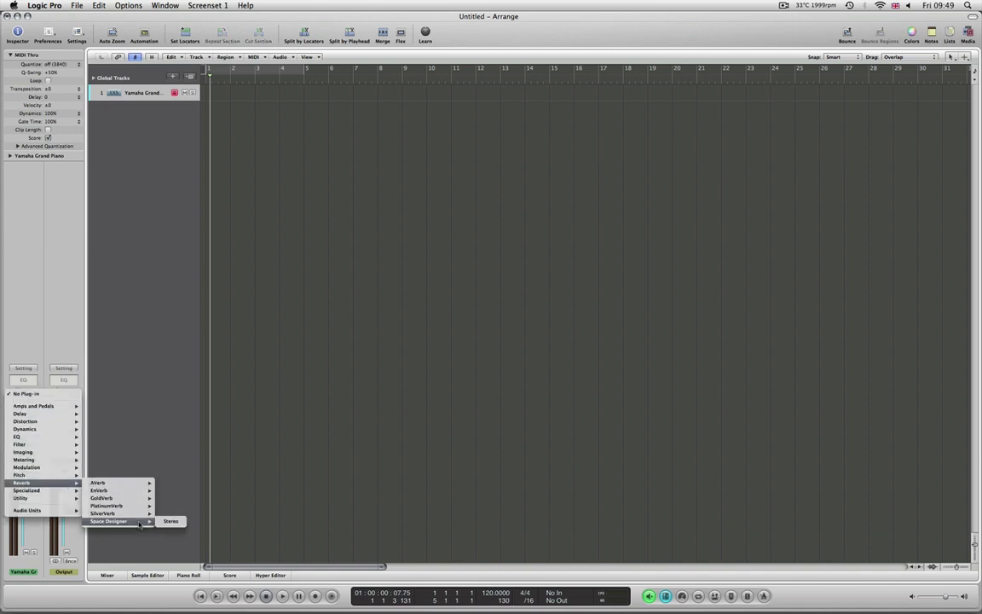
pyautogui.click(166, 521)
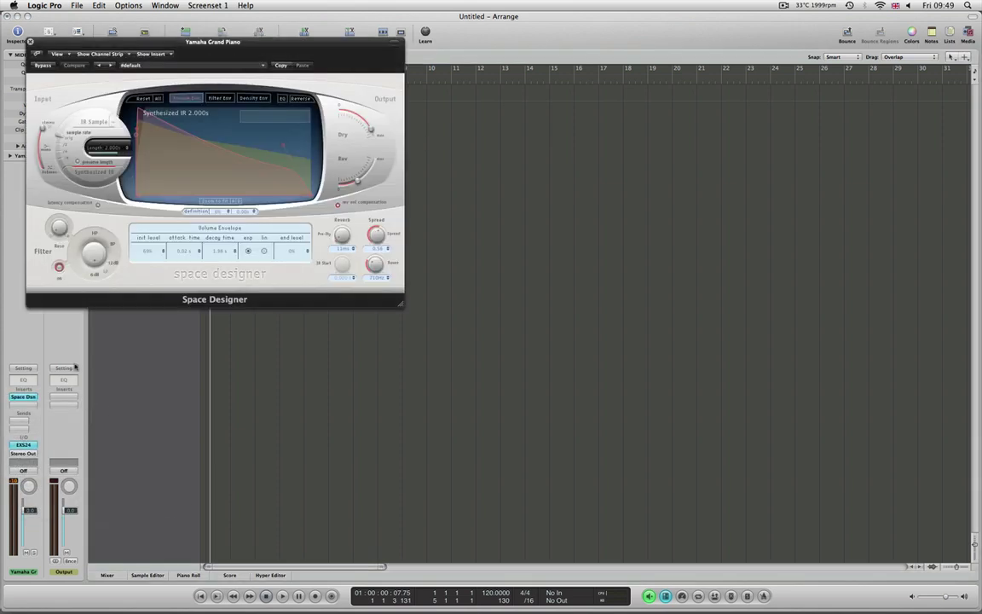
pyautogui.moveTo(128, 46); pyautogui.dragTo(369, 148)
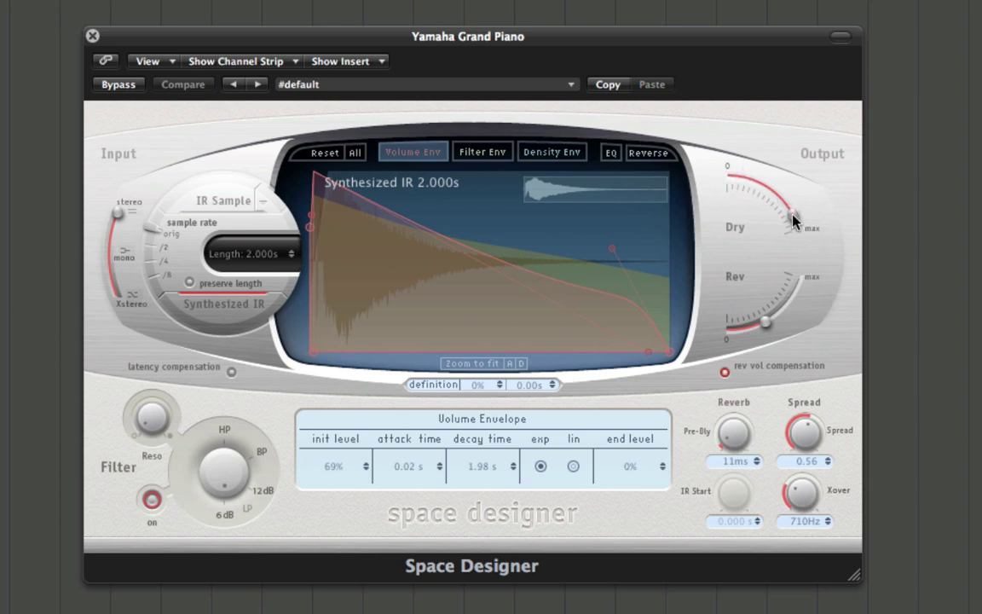
# Step: Turn Space Designer's Rev level down to 0 and raise the Dry level to maximum
pyautogui.moveTo(795, 222)
pyautogui.moveTo(766, 324); pyautogui.dragTo(727, 330)
pyautogui.moveTo(793, 243); pyautogui.dragTo(816, 257)
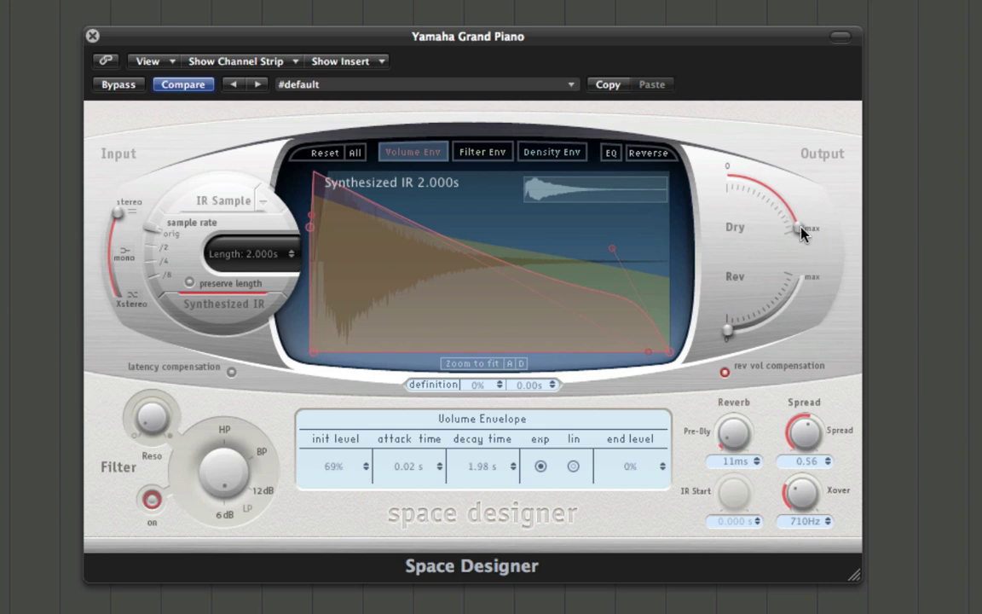
pyautogui.moveTo(801, 232); pyautogui.dragTo(818, 243)
pyautogui.moveTo(805, 230); pyautogui.dragTo(834, 266)
# Step: Raise the Rev level, try a low Dry level, and bring both Dry and Rev up to maximum
pyautogui.moveTo(728, 329); pyautogui.dragTo(771, 328)
pyautogui.moveTo(799, 228); pyautogui.dragTo(755, 184)
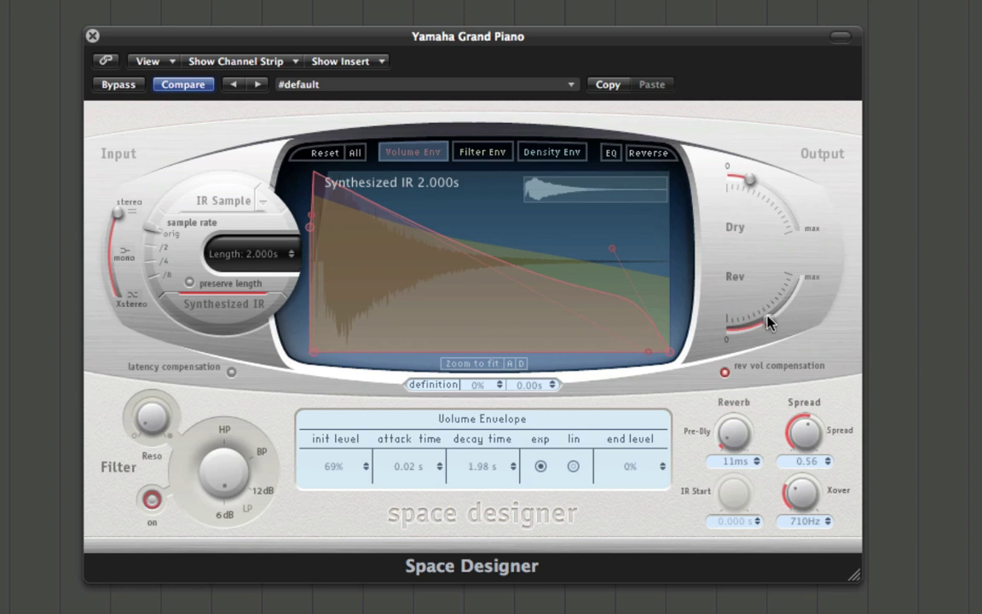
pyautogui.moveTo(767, 322); pyautogui.dragTo(767, 264)
pyautogui.moveTo(750, 179); pyautogui.dragTo(819, 267)
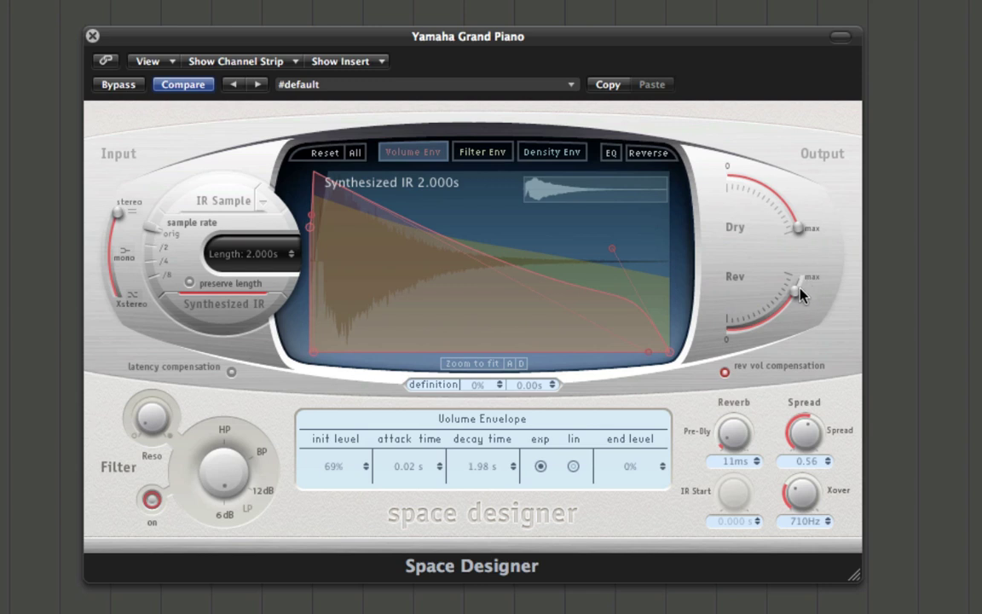
pyautogui.moveTo(795, 292); pyautogui.dragTo(798, 260)
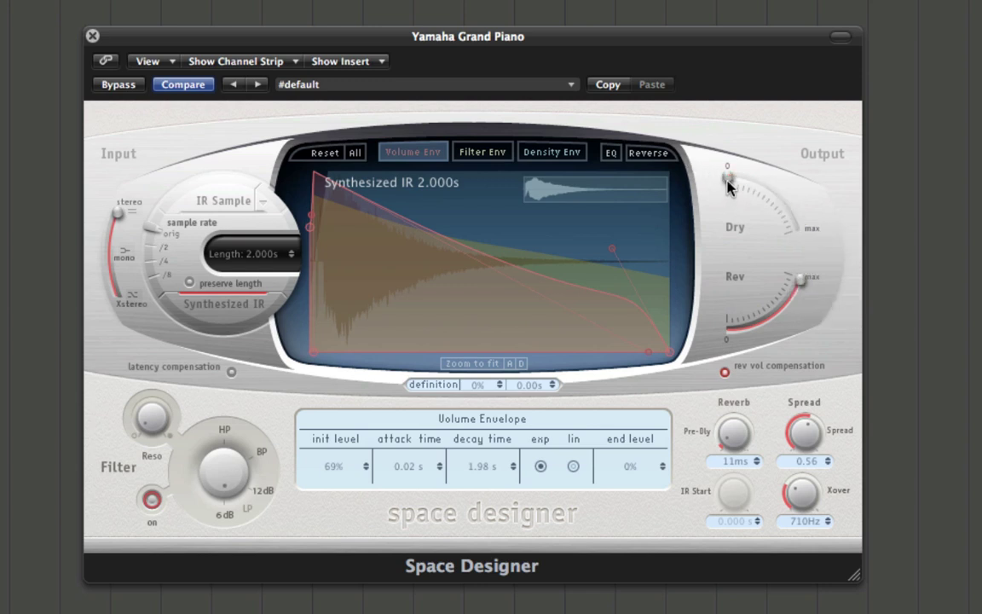
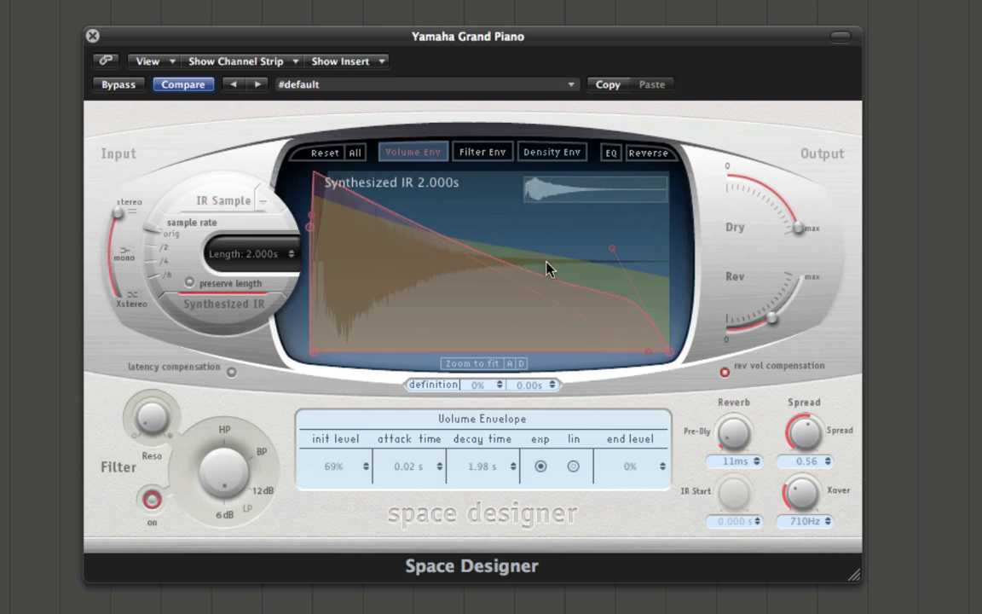
# Step: Switch between Space Designer's Filter, Density and Volume envelopes to examine their curves and parameters
pyautogui.click(484, 157)
pyautogui.click(522, 153)
pyautogui.click(456, 153)
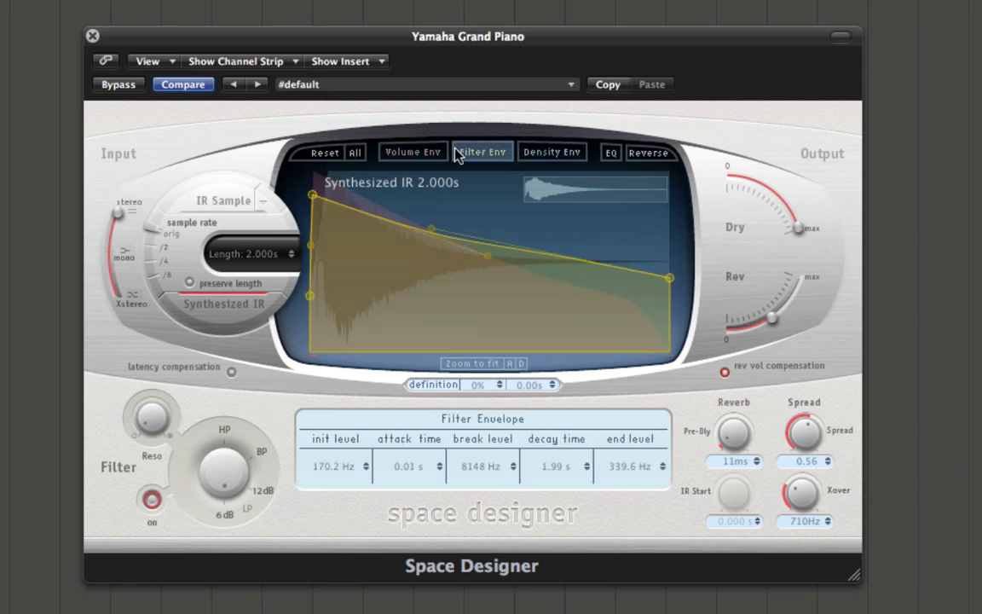
pyautogui.click(430, 153)
pyautogui.click(501, 157)
pyautogui.click(554, 159)
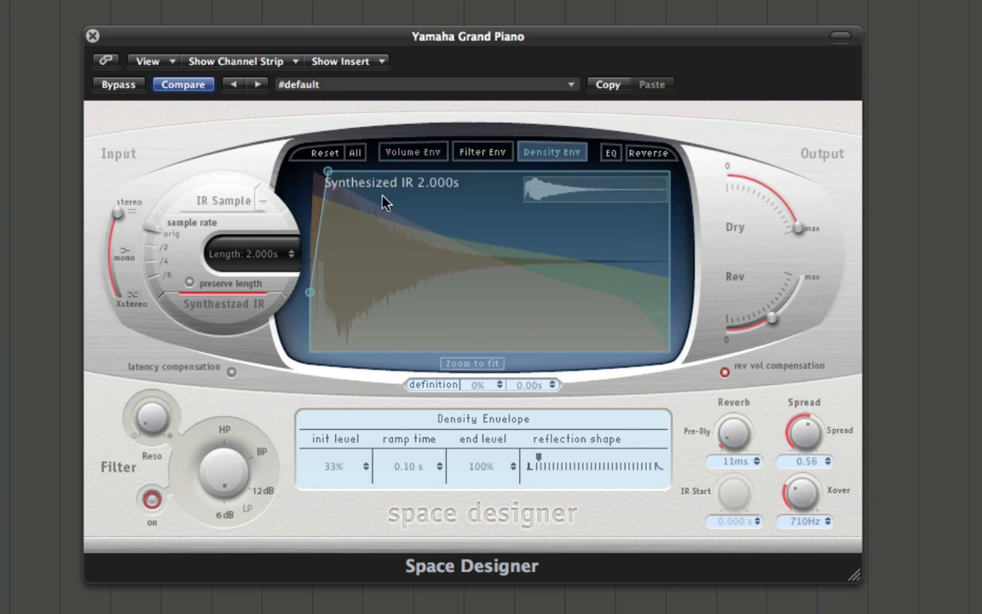
pyautogui.click(413, 154)
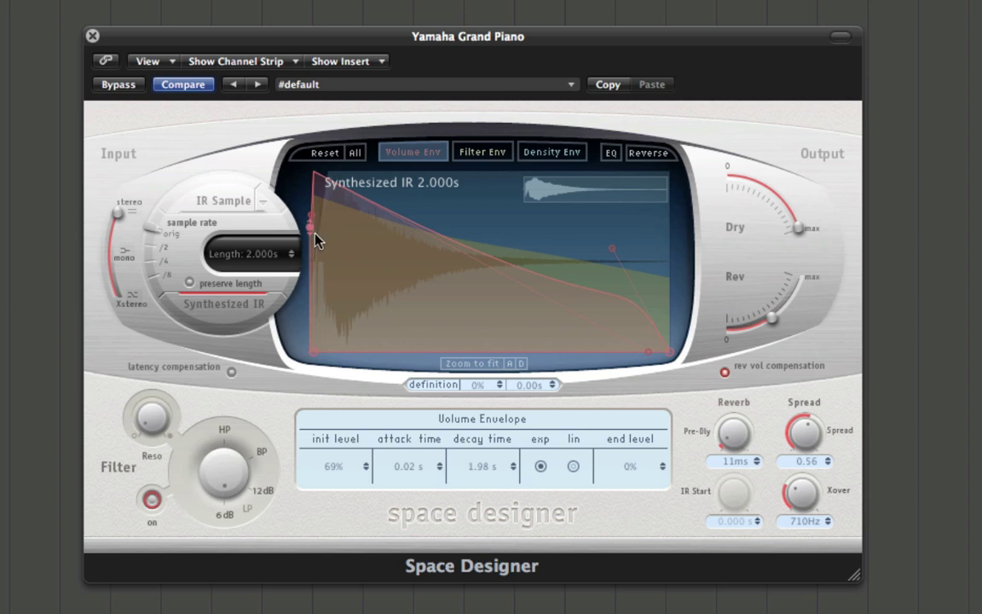
# Step: Try several positions for the volume envelope's attack point, ending with an attack time of about 0.97 s
pyautogui.moveTo(308, 358); pyautogui.dragTo(436, 356)
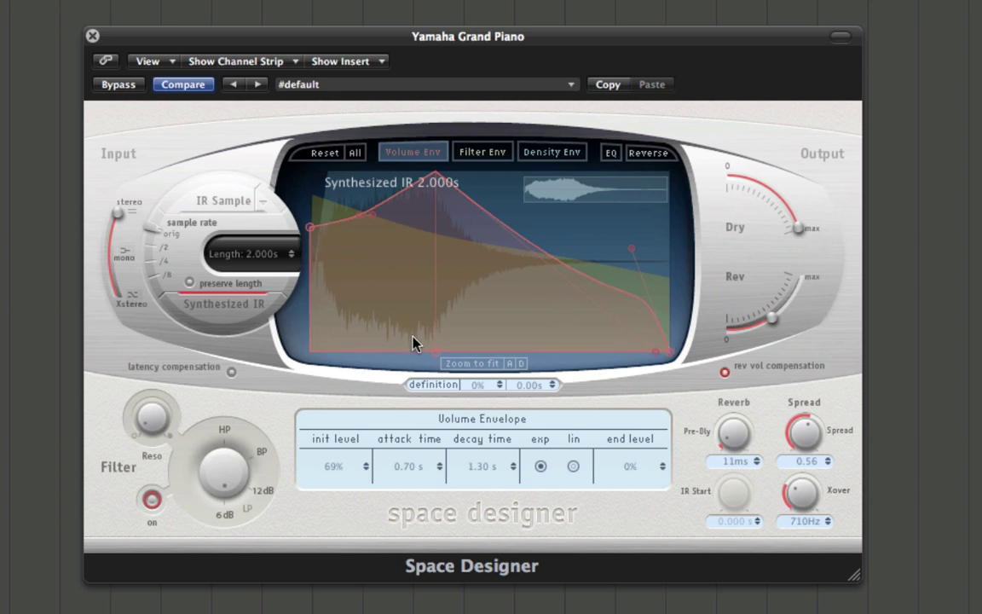
pyautogui.moveTo(436, 354); pyautogui.dragTo(340, 343)
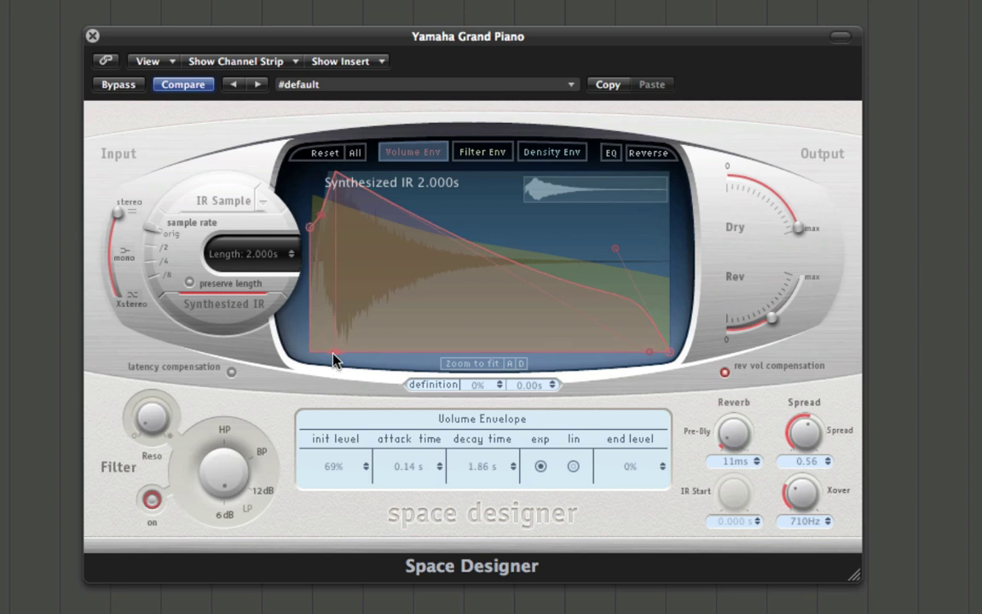
pyautogui.moveTo(335, 353); pyautogui.dragTo(481, 353)
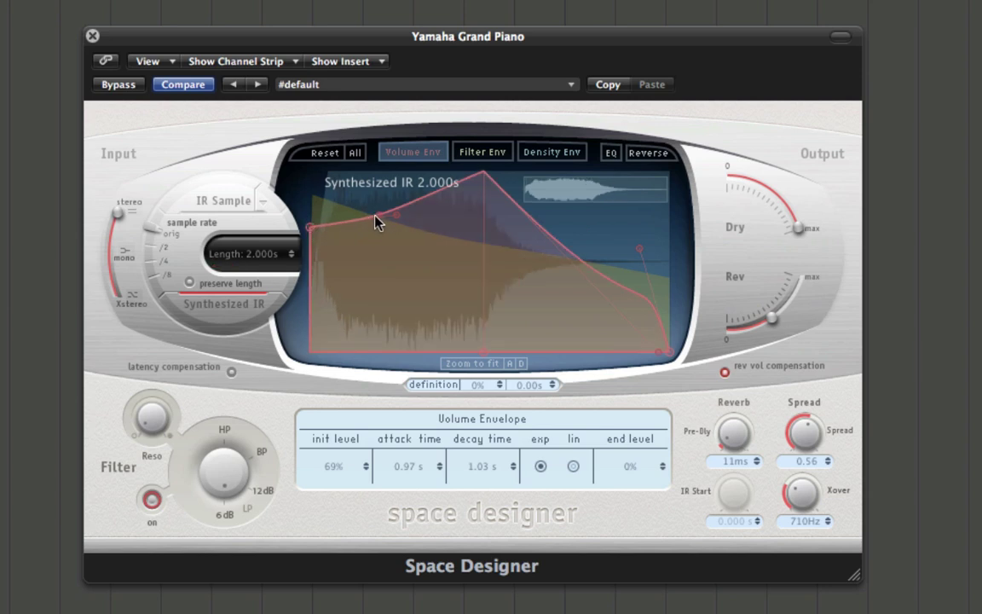
# Step: Lower the volume envelope's init level to 19% and bend its attack and decay curves inward
pyautogui.moveTo(312, 230); pyautogui.dragTo(464, 338)
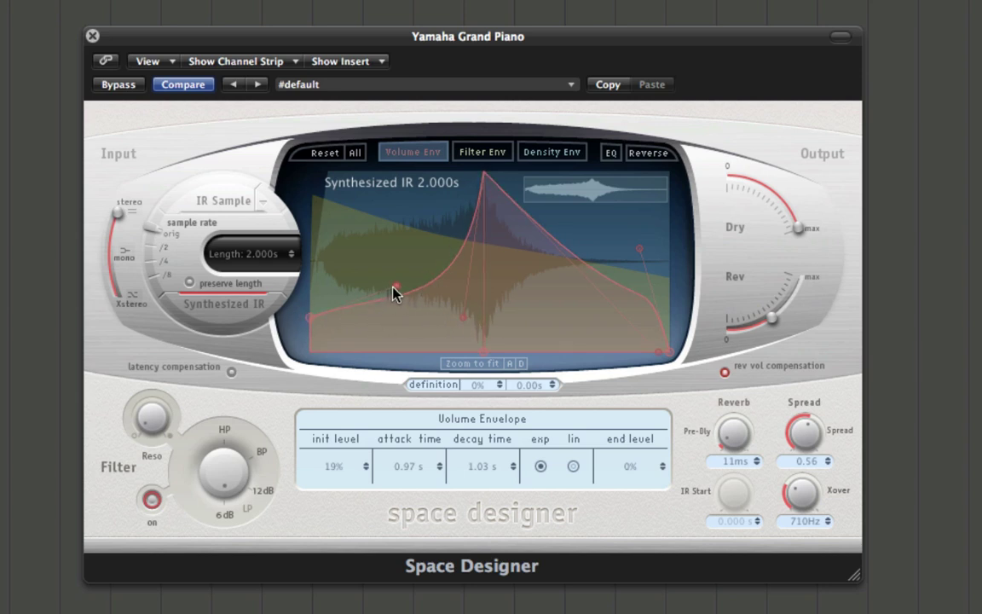
pyautogui.moveTo(394, 289); pyautogui.dragTo(415, 316)
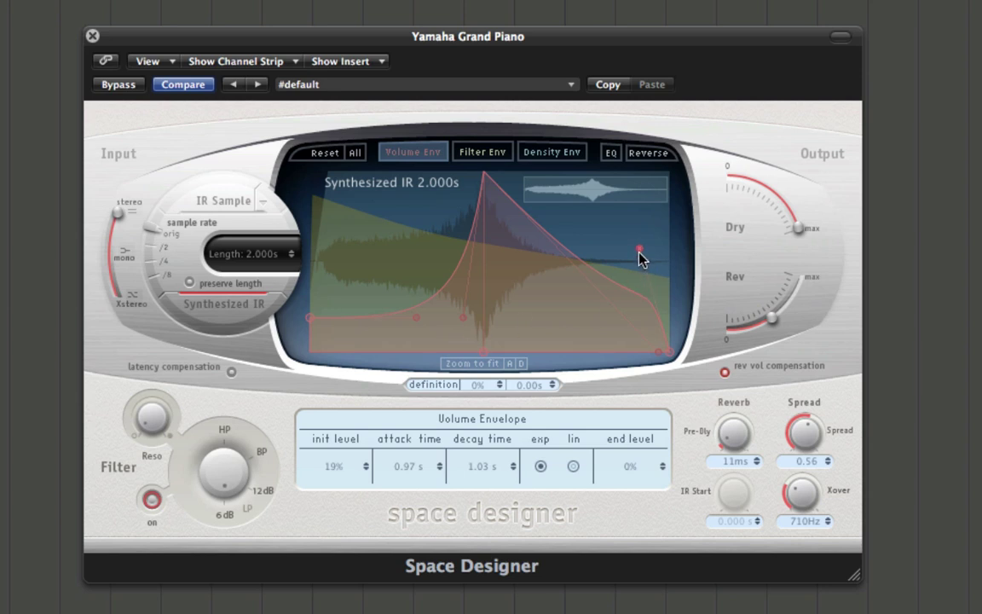
pyautogui.moveTo(640, 252); pyautogui.dragTo(565, 279)
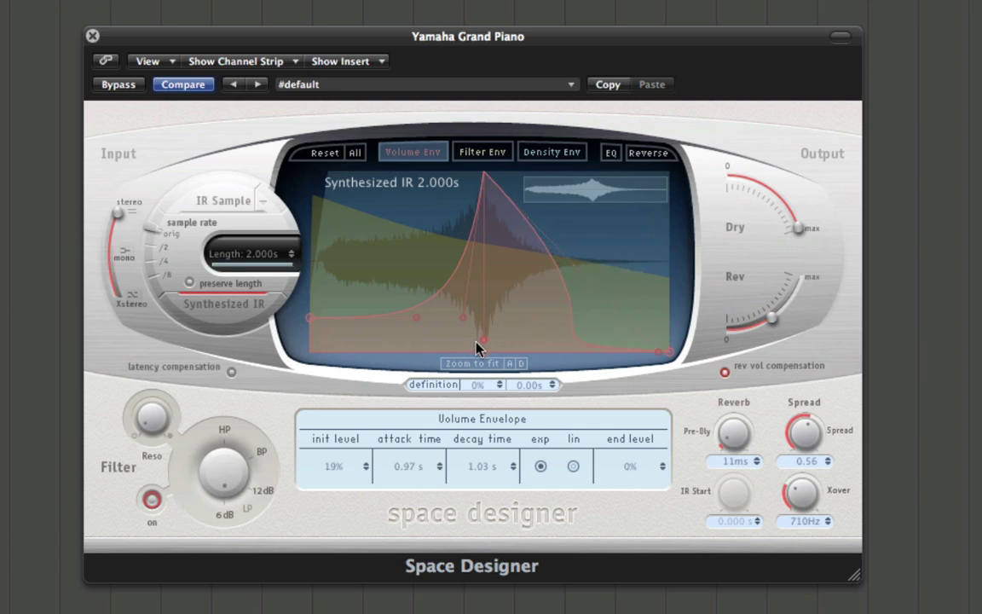
# Step: Zoom the envelope display to the attack section and the decay section, and restore the full view
pyautogui.click(477, 365)
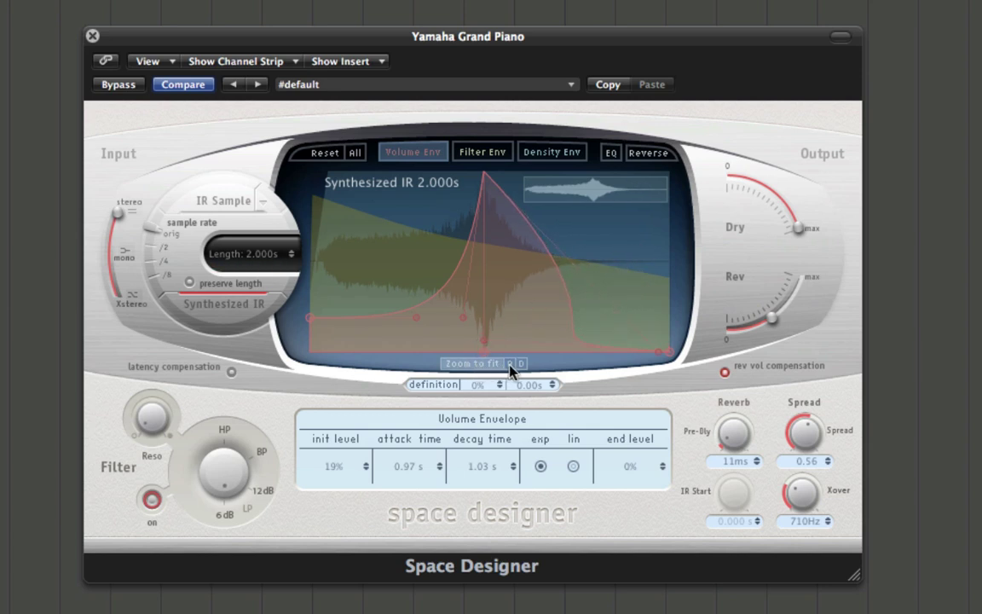
pyautogui.click(510, 364)
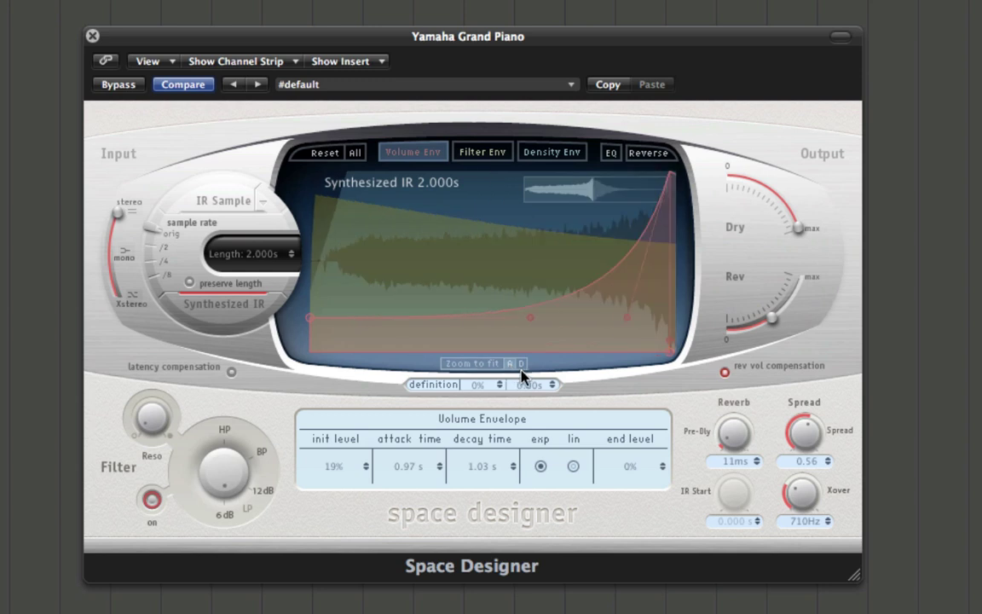
pyautogui.click(521, 364)
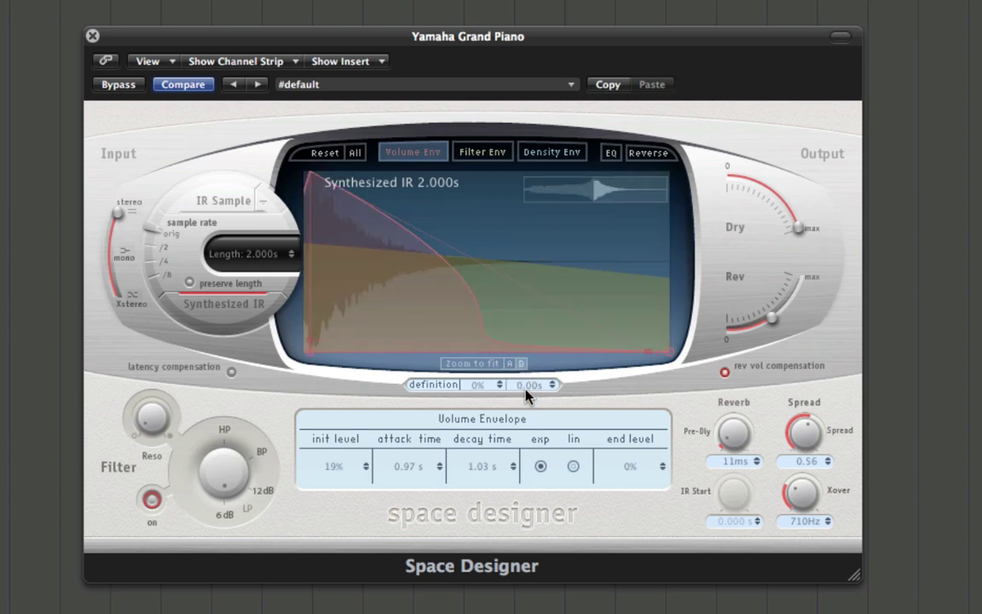
pyautogui.click(488, 365)
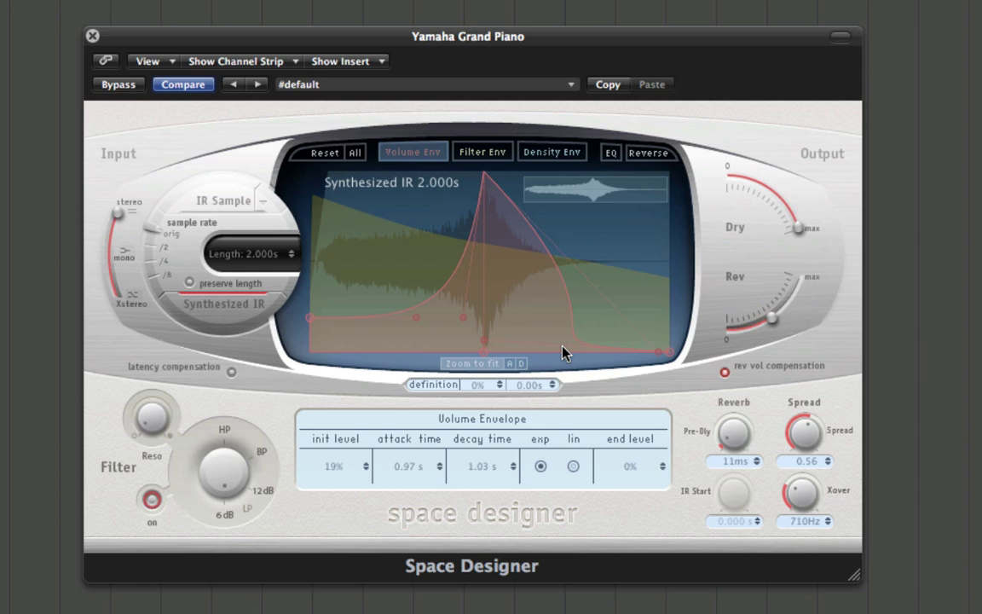
# Step: Bring up the Filter envelope and toggle the filter off and on, leaving it on
pyautogui.click(484, 154)
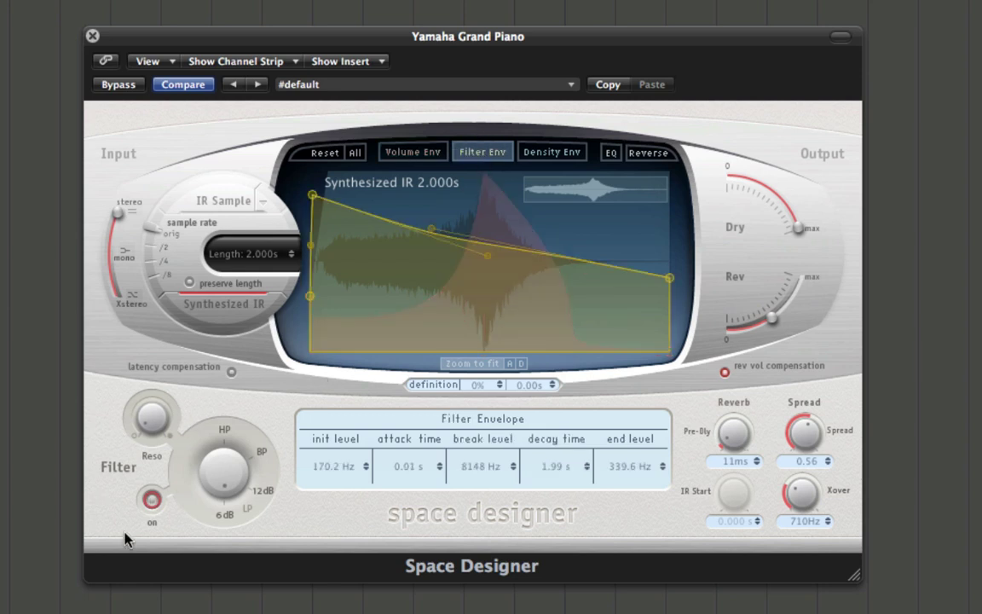
pyautogui.click(153, 502)
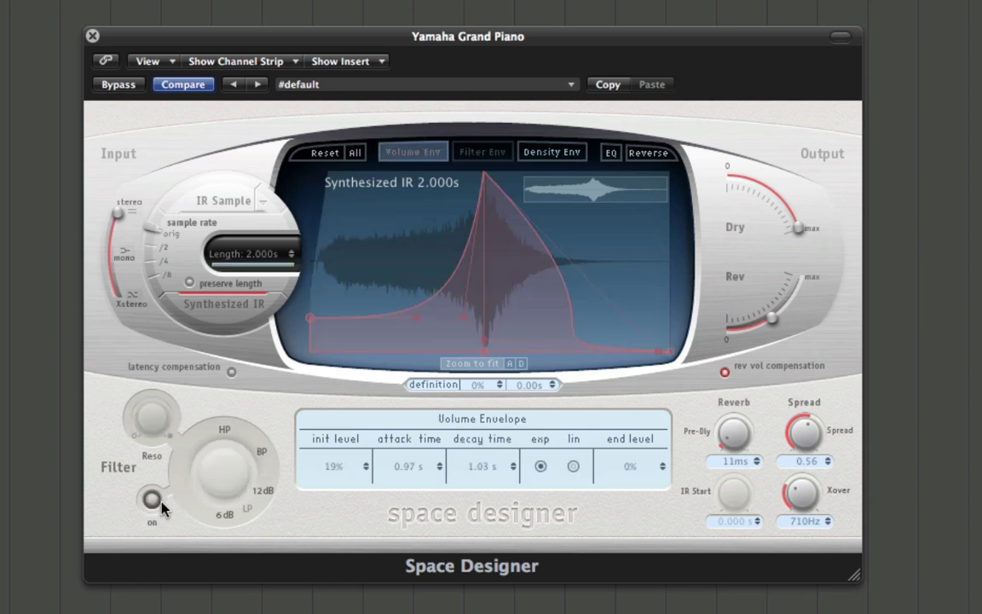
pyautogui.click(157, 503)
pyautogui.click(154, 505)
pyautogui.click(153, 501)
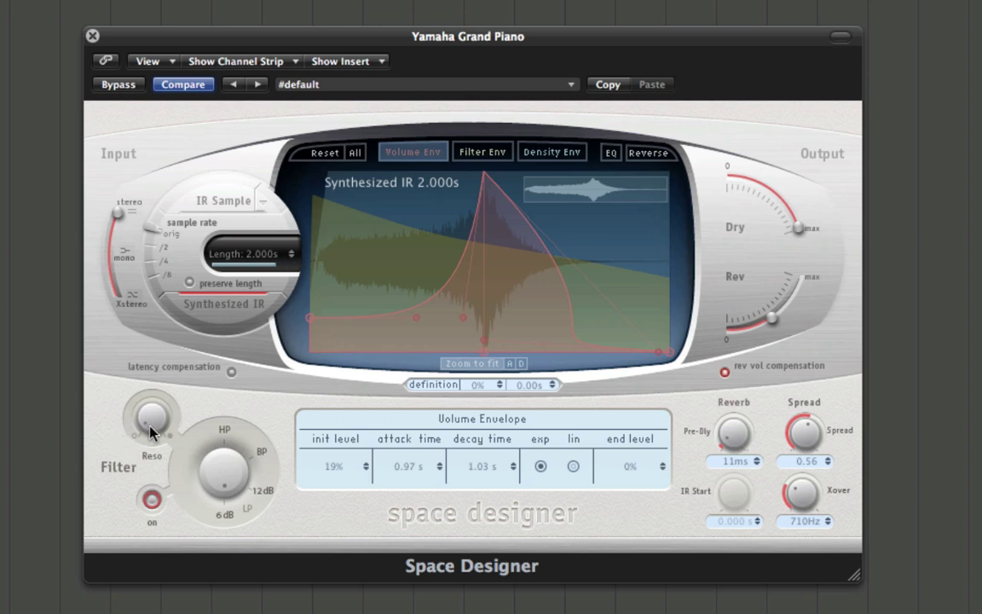
# Step: Raise the filter's resonance and switch its mode to 12 dB low-pass
pyautogui.moveTo(152, 431); pyautogui.dragTo(136, 396)
pyautogui.moveTo(210, 480); pyautogui.dragTo(210, 501)
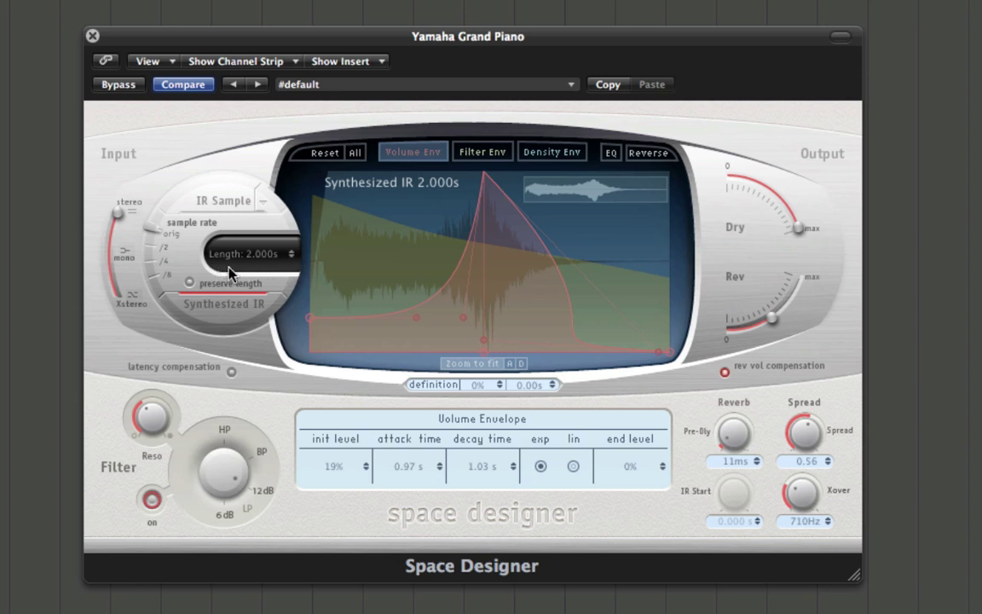
# Step: Lower the Filter envelope's end level to about 21.4 Hz and bend its decay into an S-shaped curve
pyautogui.click(493, 156)
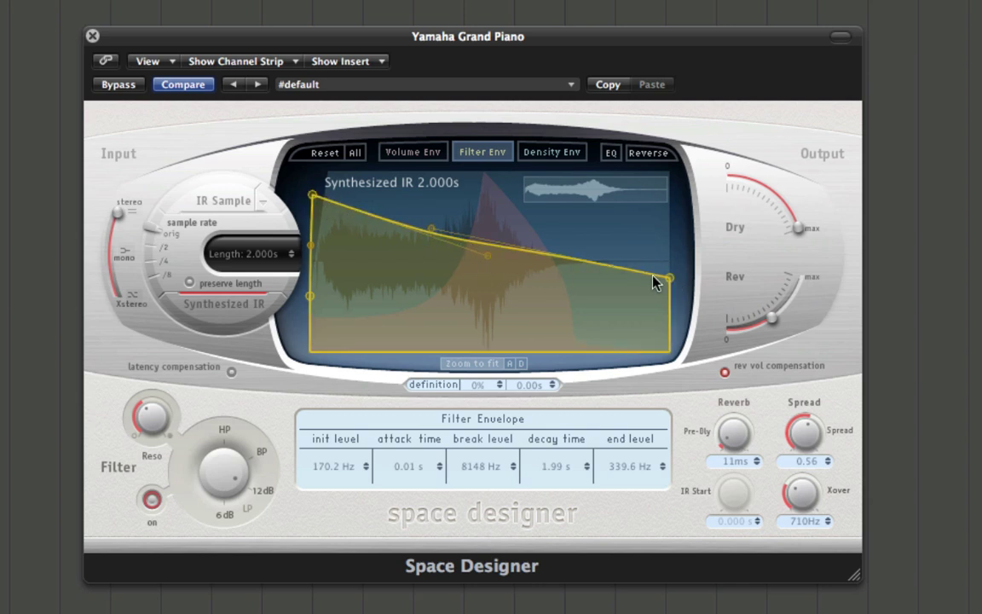
pyautogui.moveTo(670, 279); pyautogui.dragTo(668, 349)
pyautogui.moveTo(432, 266); pyautogui.dragTo(548, 196)
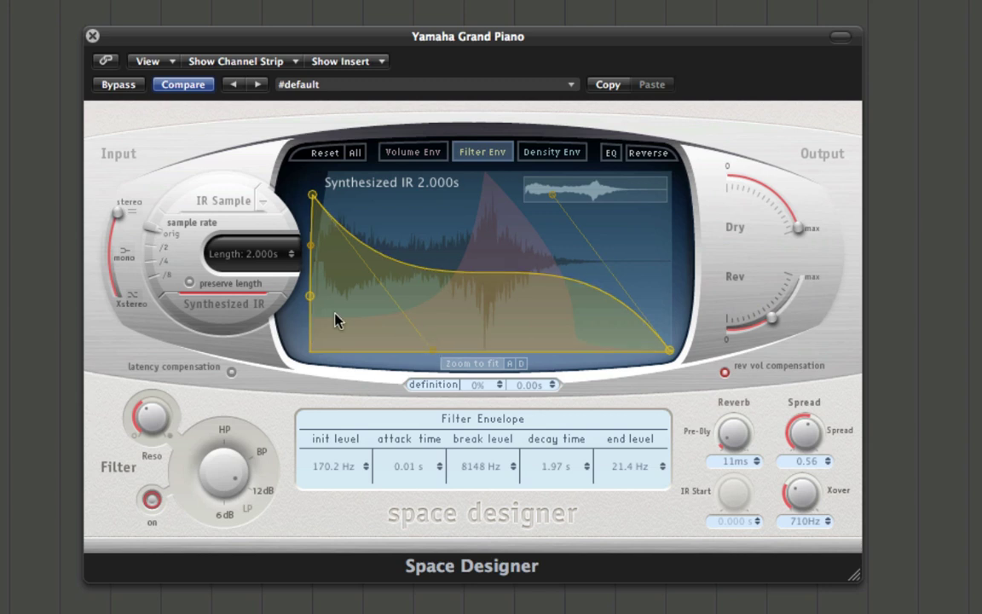
# Step: Set the Filter envelope's init level to about 138.4 Hz and break point to 4083 Hz at 0.73 s, with a rounded decay
pyautogui.moveTo(310, 296); pyautogui.dragTo(310, 302)
pyautogui.moveTo(313, 195); pyautogui.dragTo(441, 220)
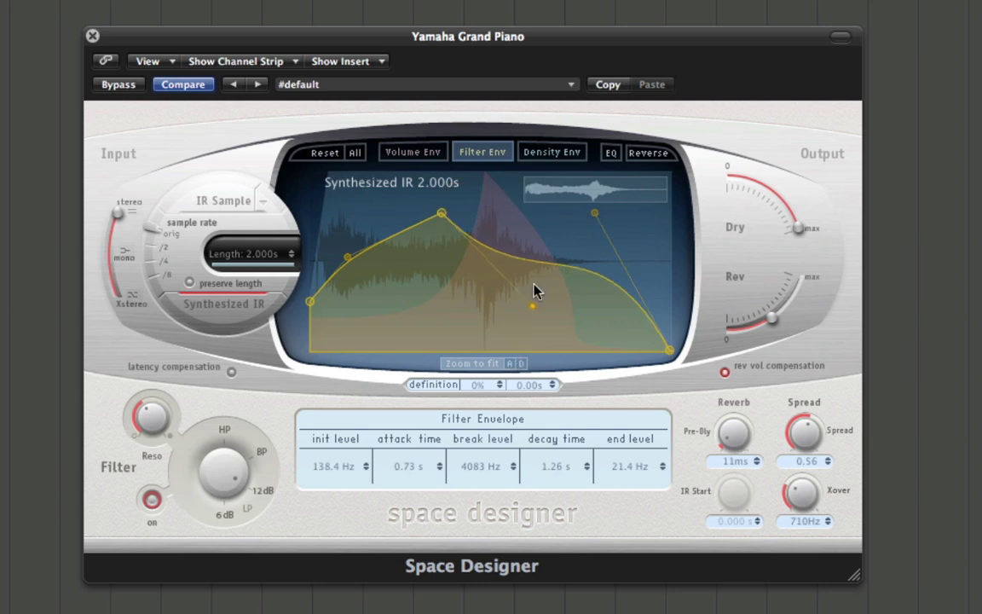
pyautogui.moveTo(531, 303); pyautogui.dragTo(546, 213)
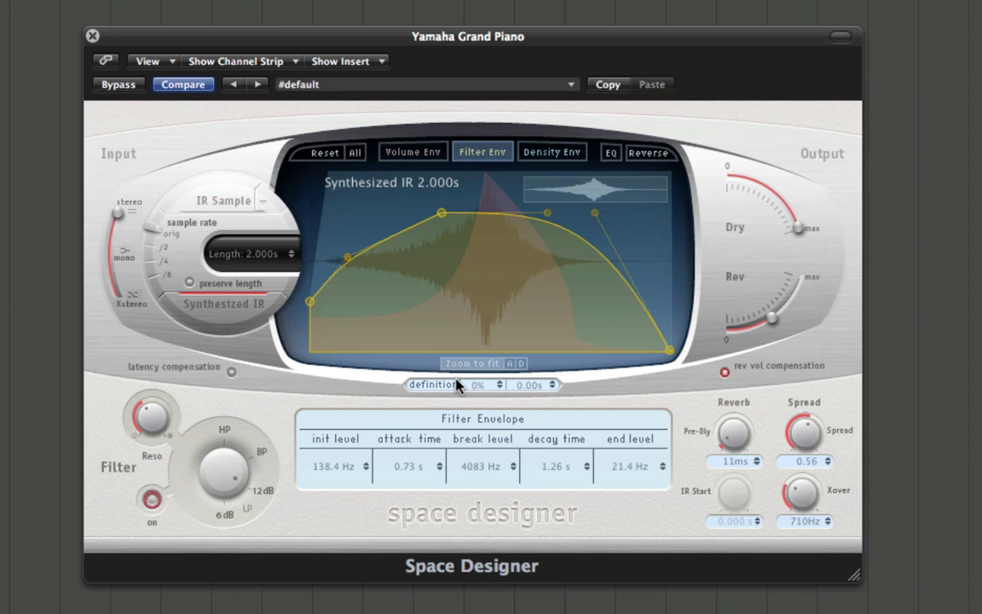
# Step: Switch between the Density and Volume envelopes to compare their displays
pyautogui.click(546, 155)
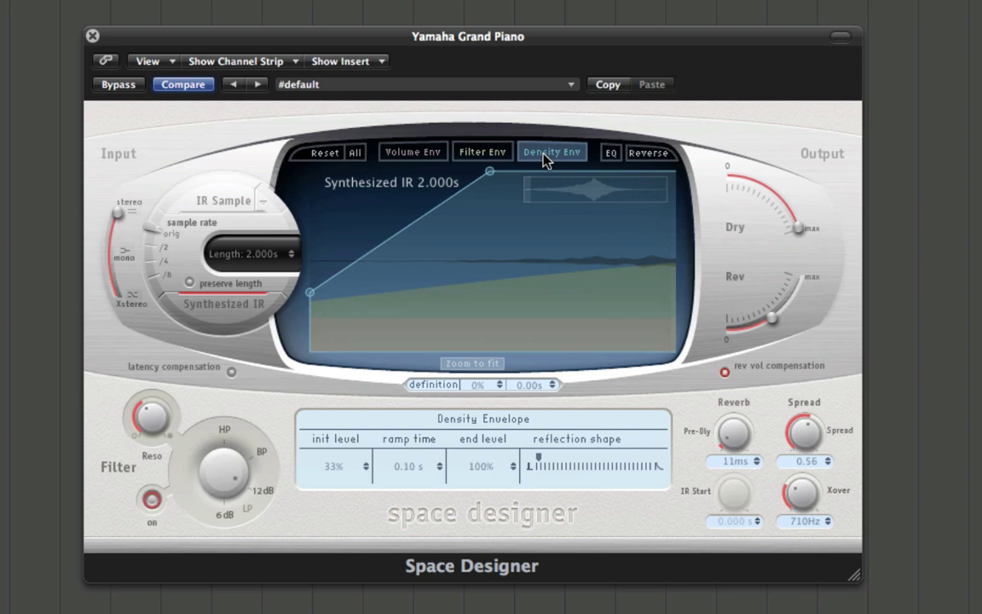
pyautogui.click(414, 153)
pyautogui.click(536, 154)
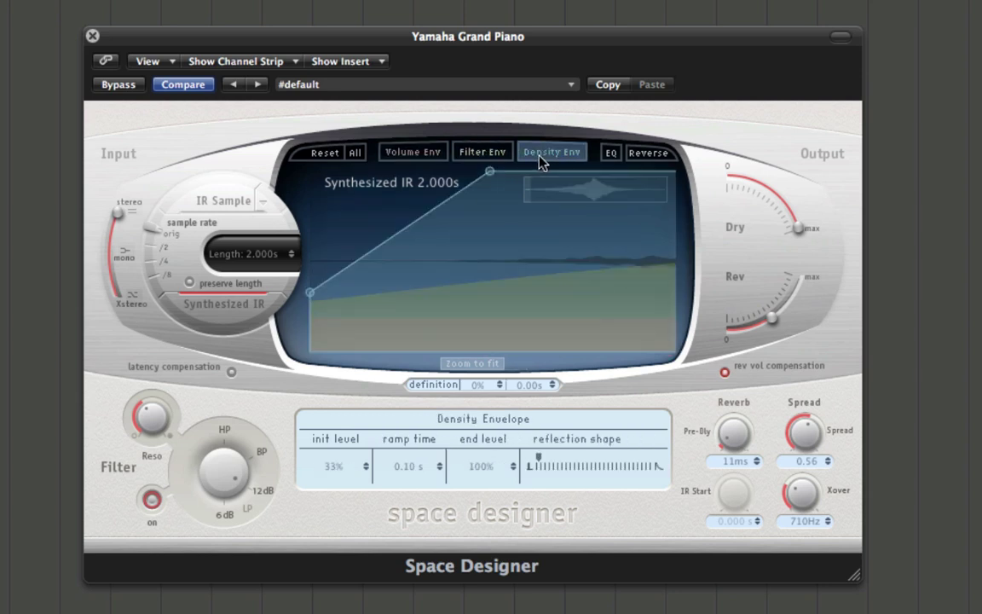
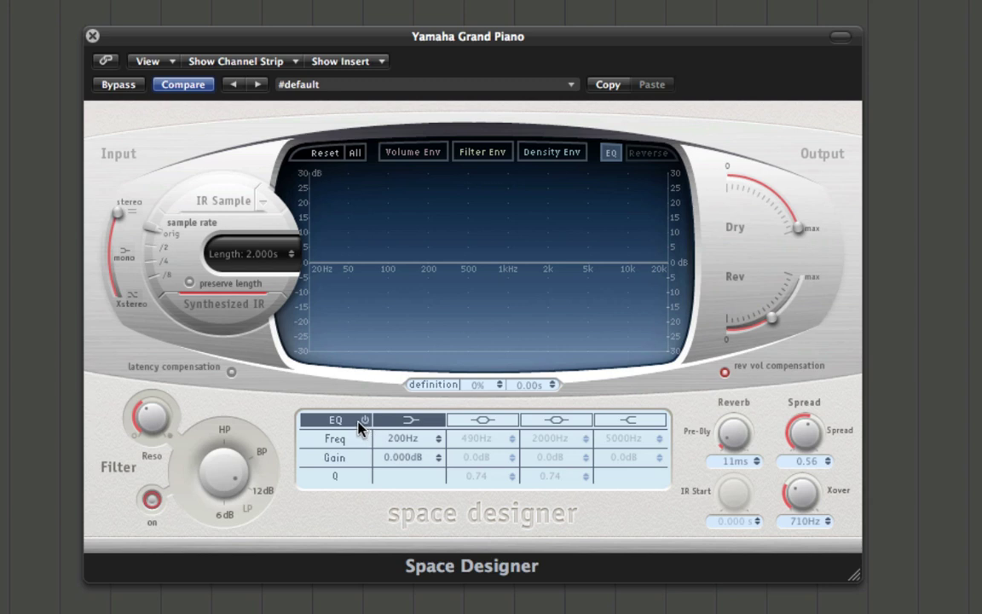
# Step: Enable the two parametric bands and the high shelf in Space Designer's EQ
pyautogui.click(492, 423)
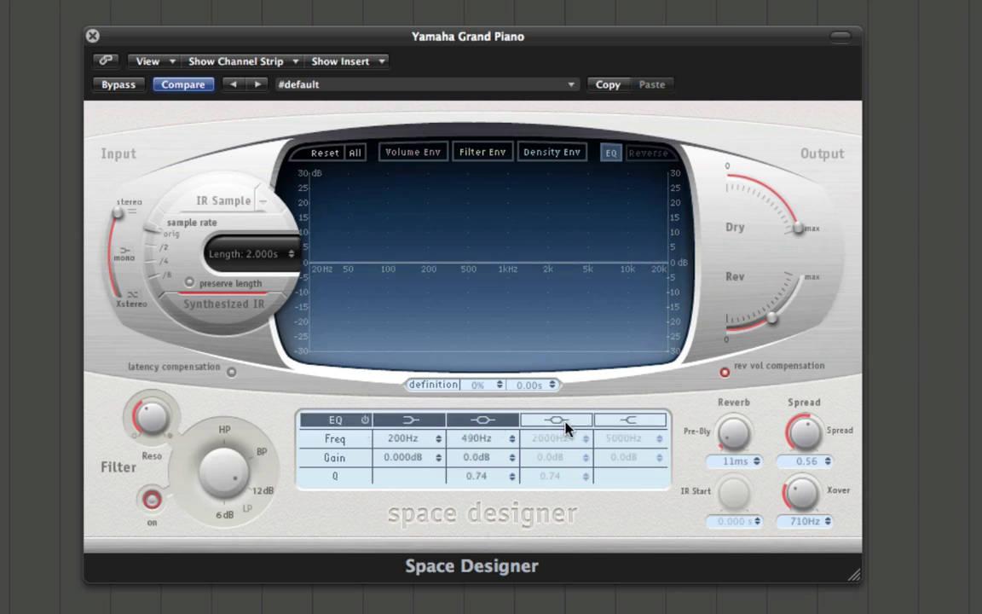
pyautogui.click(559, 421)
pyautogui.click(628, 421)
pyautogui.click(590, 437)
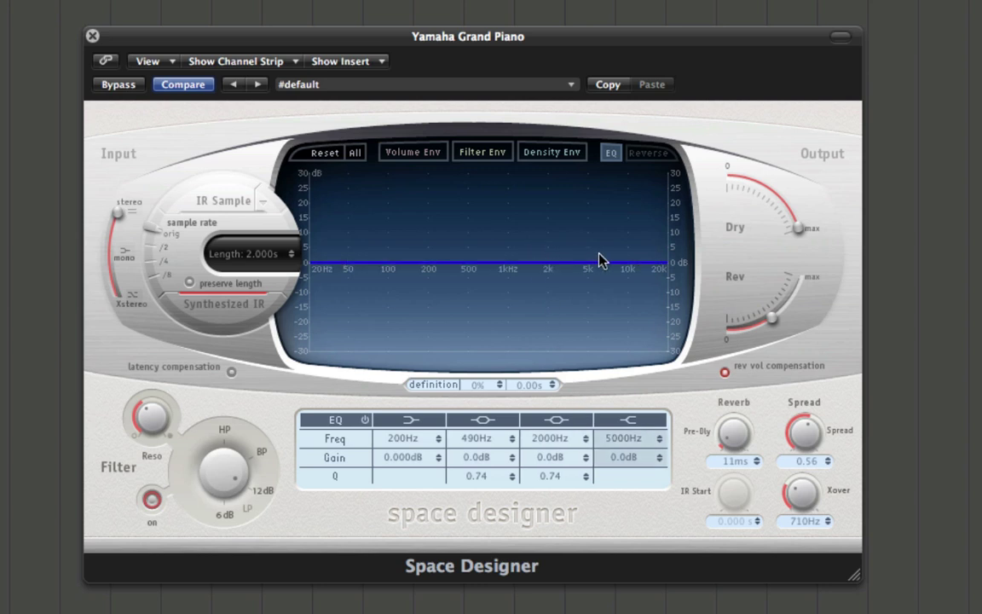
# Step: Sweep the second parametric EQ band through boosts at 5000 Hz and 120 Hz, ending at a -24.0 dB cut at 20000 Hz
pyautogui.moveTo(547, 259); pyautogui.dragTo(596, 219)
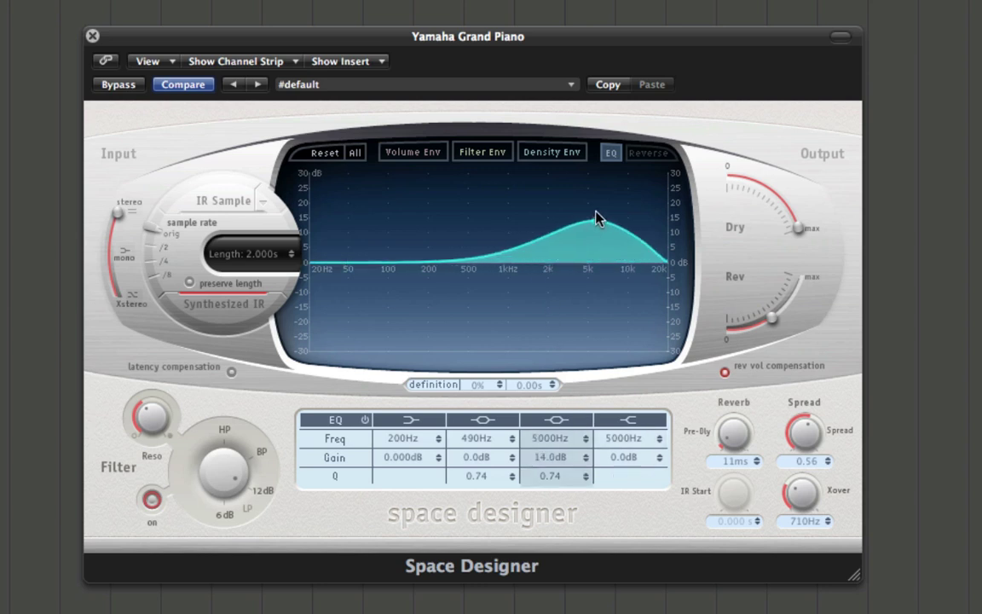
pyautogui.moveTo(597, 219); pyautogui.dragTo(410, 213)
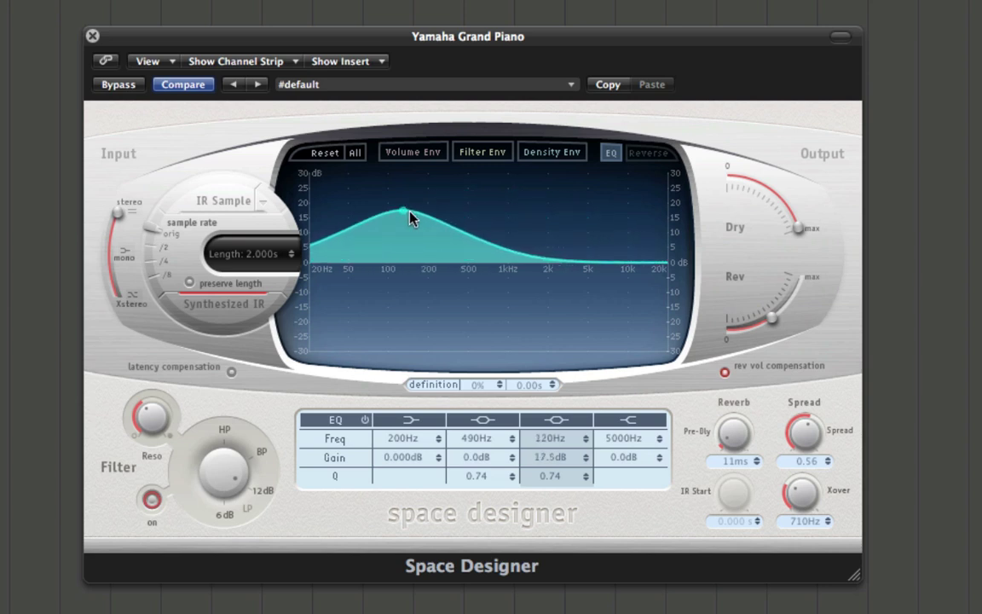
pyautogui.moveTo(406, 218); pyautogui.dragTo(672, 358)
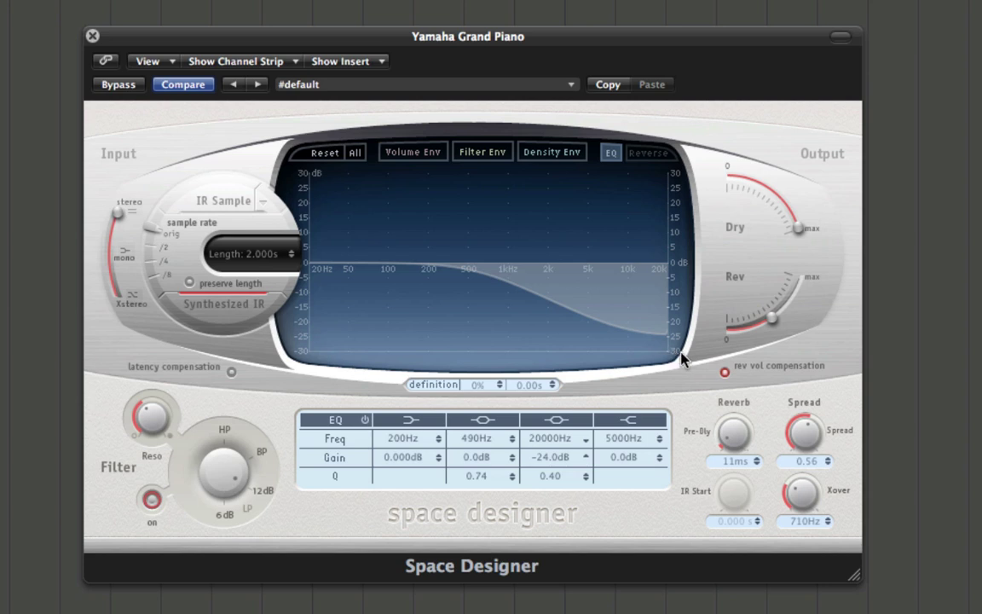
# Step: Disable all four EQ bands
pyautogui.click(609, 421)
pyautogui.click(559, 422)
pyautogui.click(479, 422)
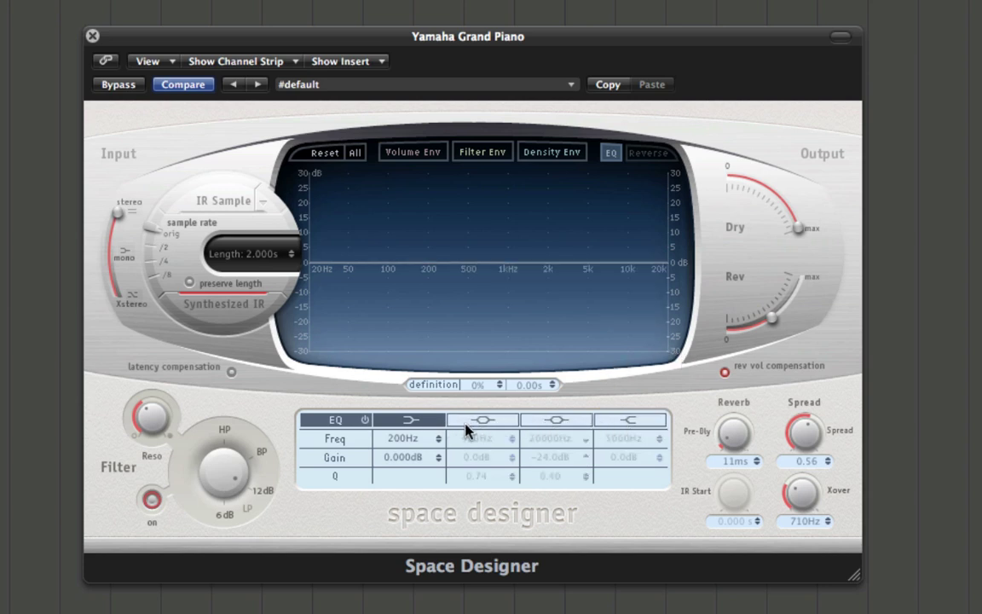
pyautogui.click(408, 424)
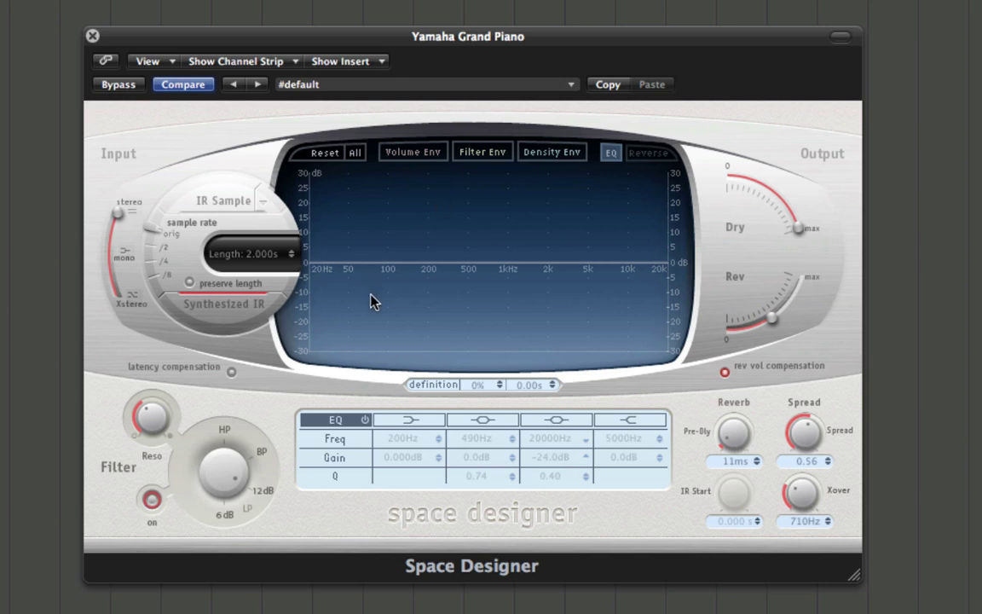
# Step: Enable the low and high shelf EQ bands, setting them to -14 dB at 98 Hz and 5.5 dB at 4700 Hz
pyautogui.click(398, 421)
pyautogui.moveTo(390, 262); pyautogui.dragTo(630, 238)
pyautogui.click(640, 418)
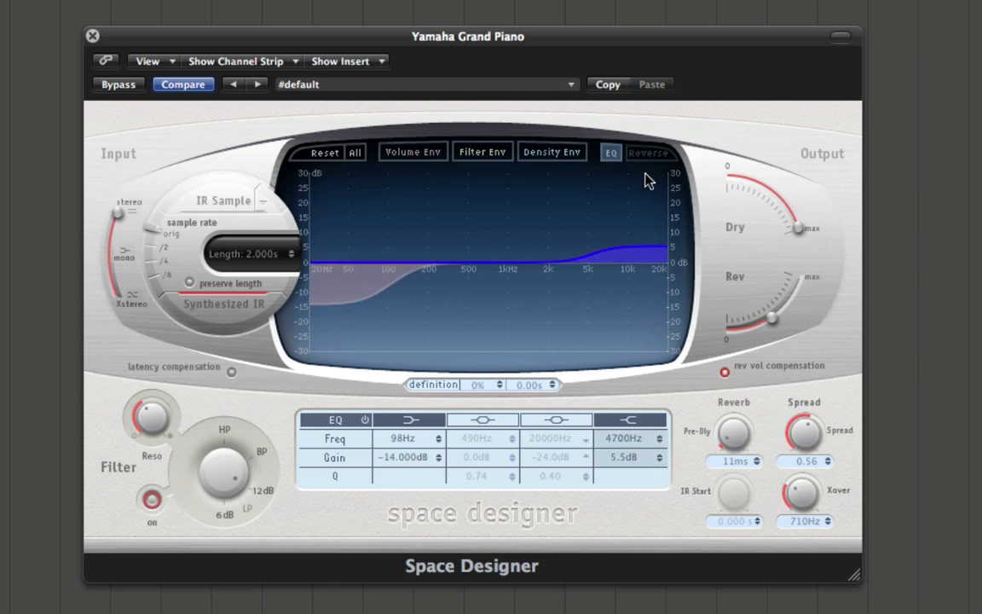
# Step: Reverse the impulse response in the Volume envelope view and move the input balance from stereo to mono
pyautogui.click(416, 155)
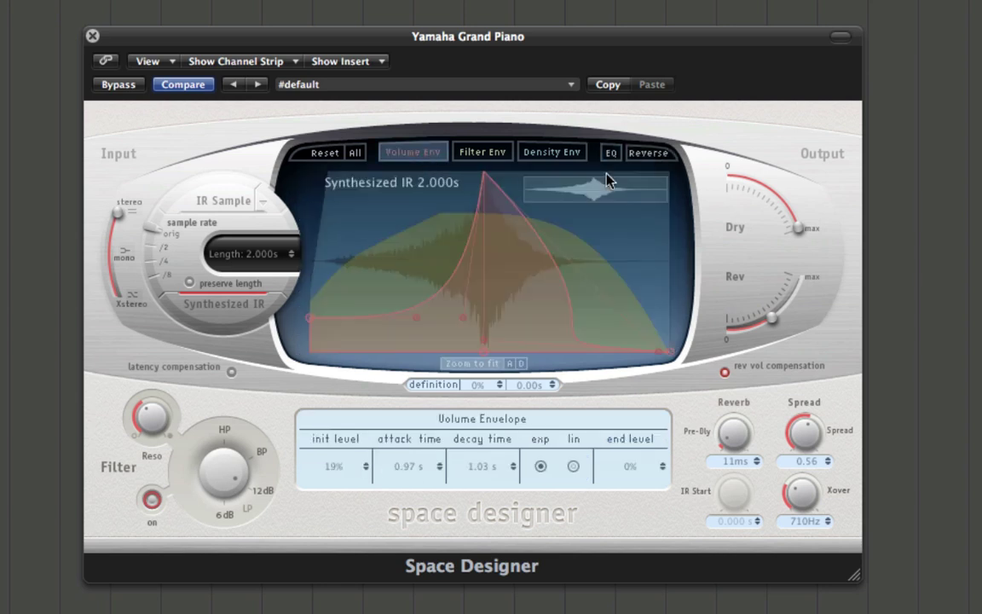
pyautogui.click(648, 154)
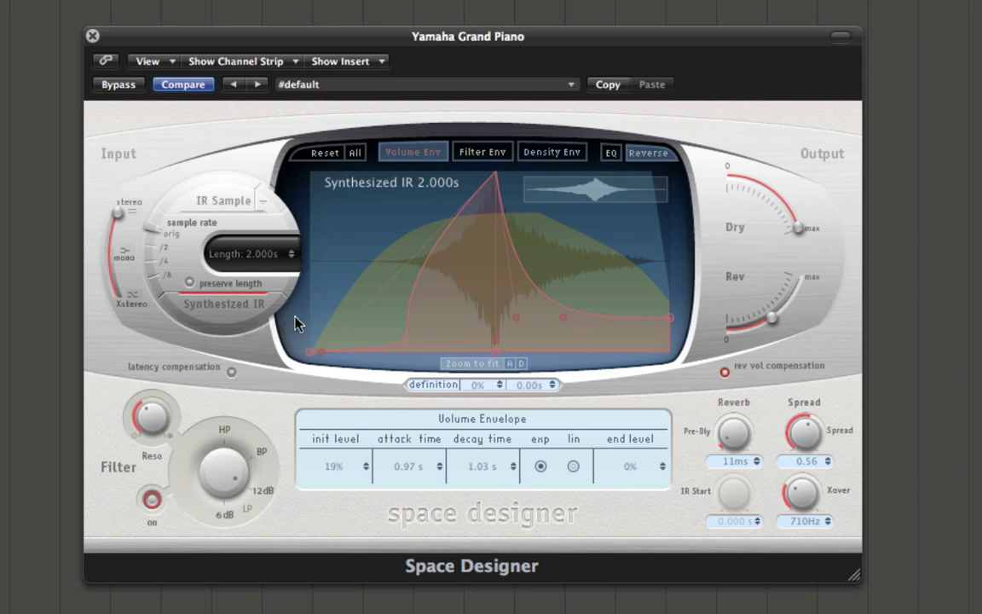
pyautogui.moveTo(119, 219); pyautogui.dragTo(111, 257)
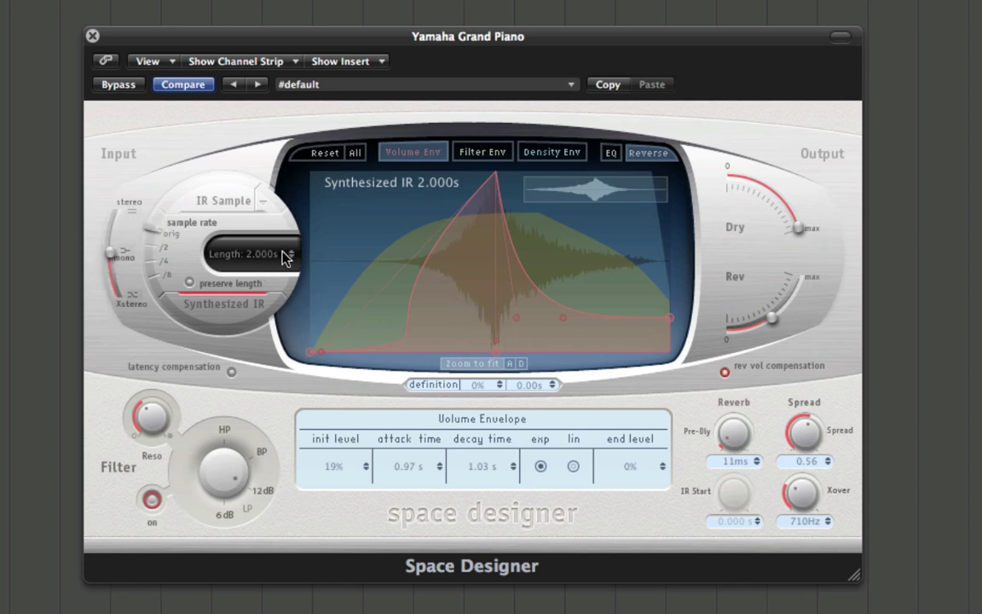
# Step: Adjust the impulse response's length, ending at 2.000 s, and reset all envelopes
pyautogui.moveTo(284, 256)
pyautogui.mouseDown()
pyautogui.moveTo(288, 282)
pyautogui.moveTo(294, 197)
pyautogui.moveTo(291, 262)
pyautogui.moveTo(291, 254)
pyautogui.mouseUp()
pyautogui.click(355, 156)
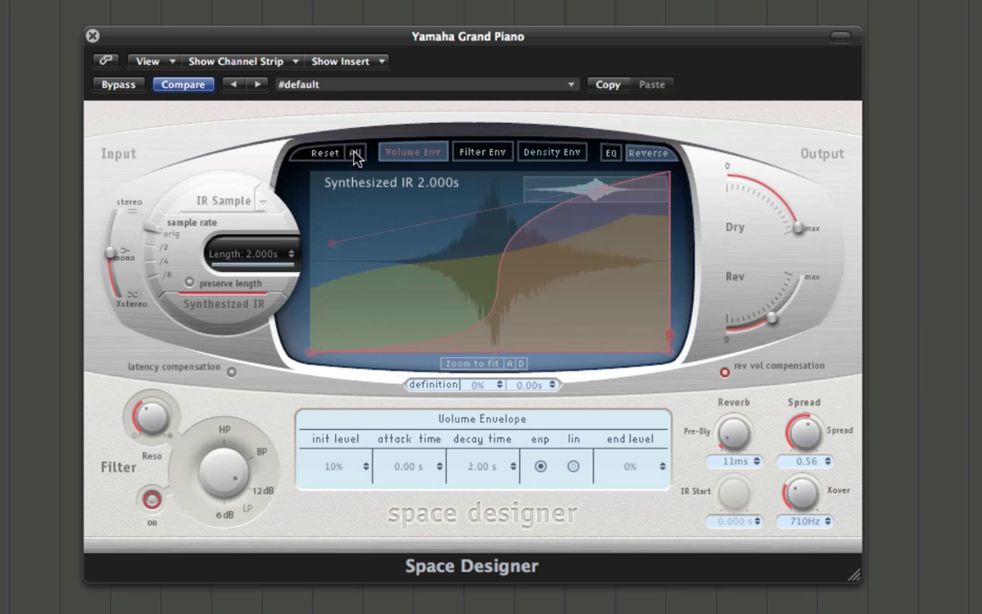
# Step: Turn off the impulse response's Reverse option and switch the filter off
pyautogui.click(648, 154)
pyautogui.click(648, 154)
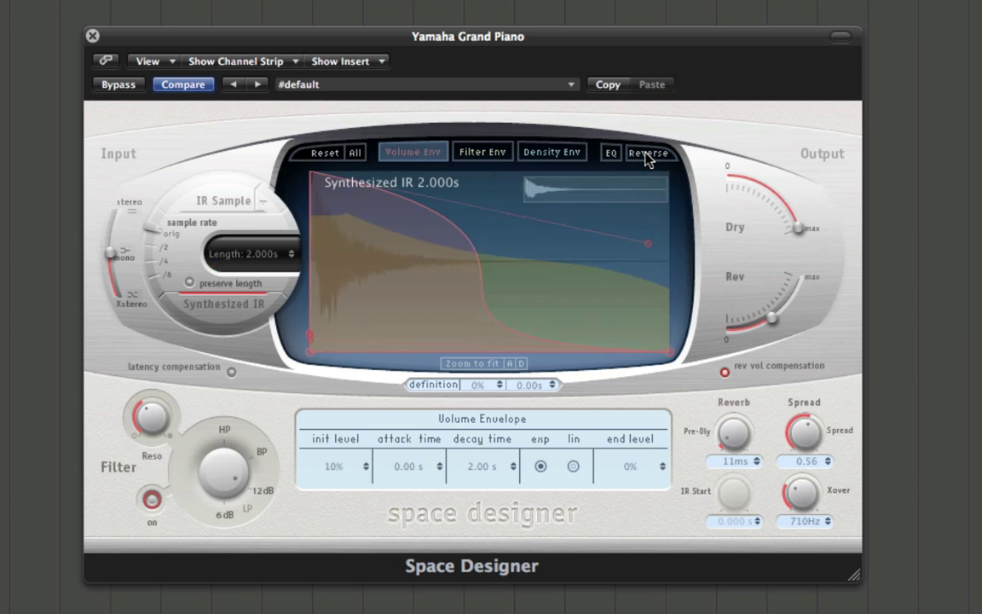
pyautogui.click(152, 499)
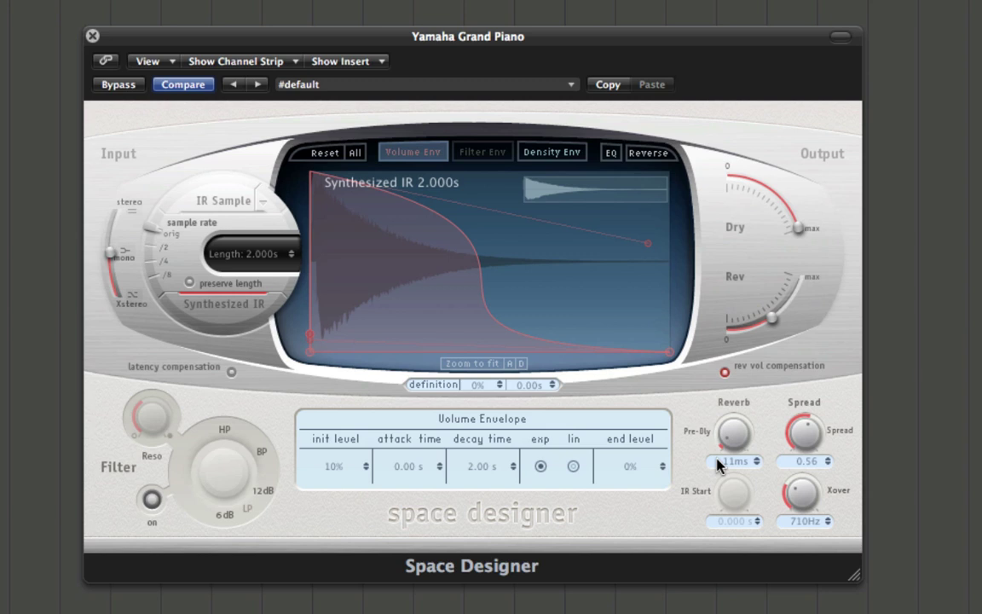
# Step: Adjust the reverb pre-delay, ending at 76 ms, and reset the volume envelope
pyautogui.moveTo(727, 439); pyautogui.dragTo(729, 346)
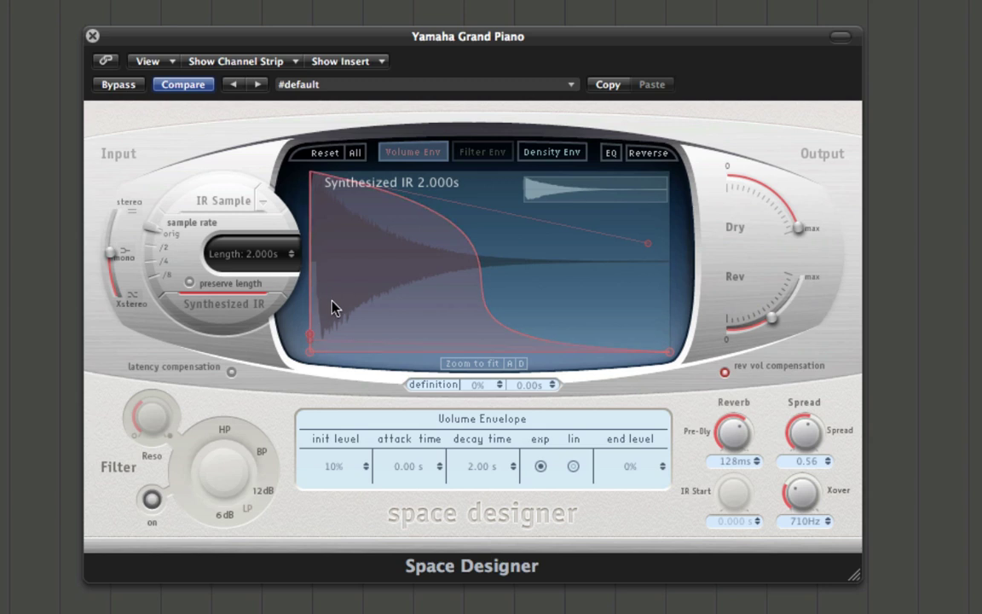
pyautogui.moveTo(724, 431); pyautogui.dragTo(721, 415)
pyautogui.moveTo(734, 429); pyautogui.dragTo(740, 526)
pyautogui.click(326, 153)
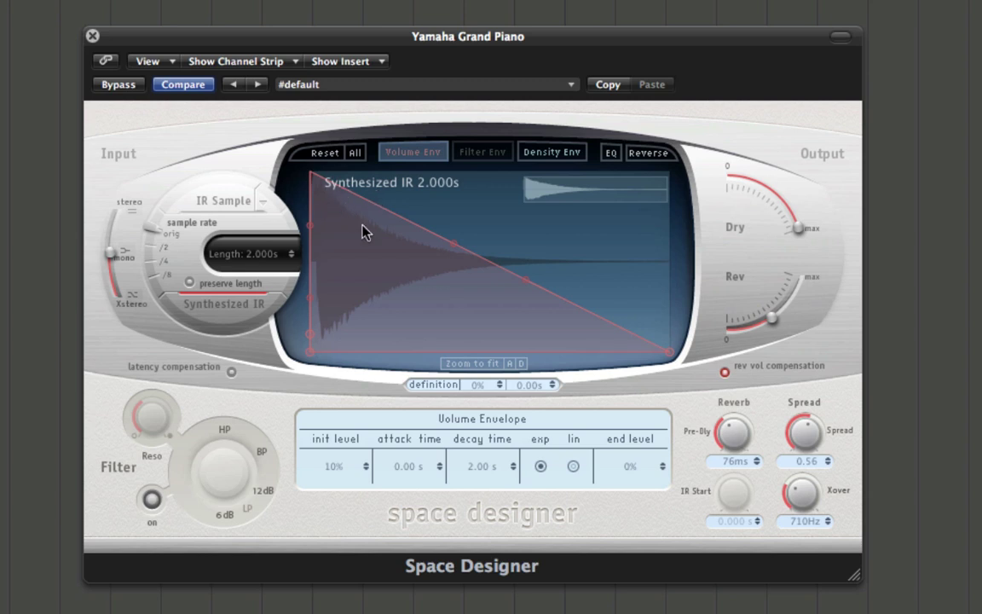
# Step: Set the EQ's high shelf to 12 dB at 2500 Hz and return to the Volume envelope view
pyautogui.click(612, 154)
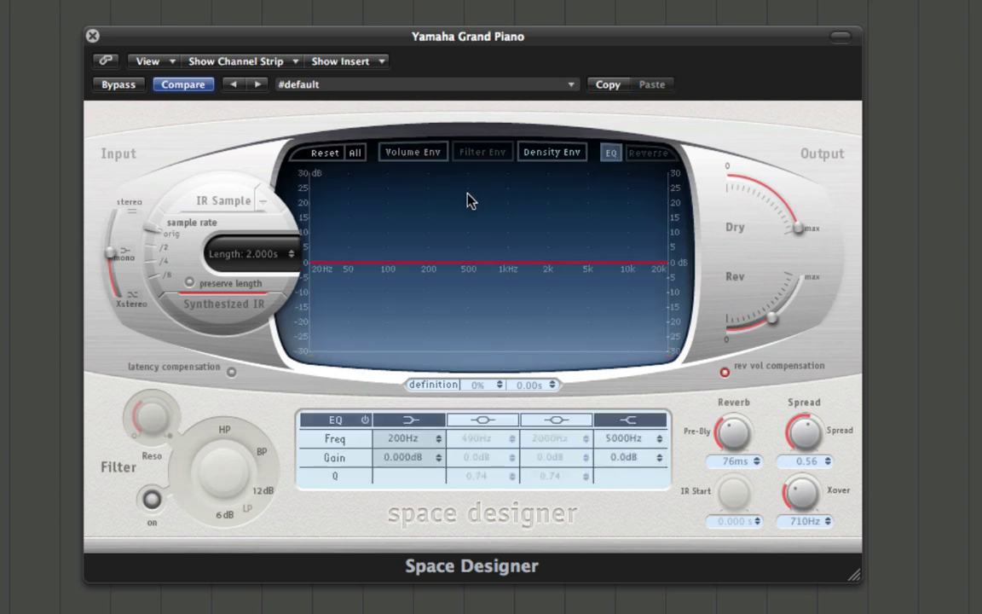
pyautogui.moveTo(569, 209); pyautogui.dragTo(598, 213)
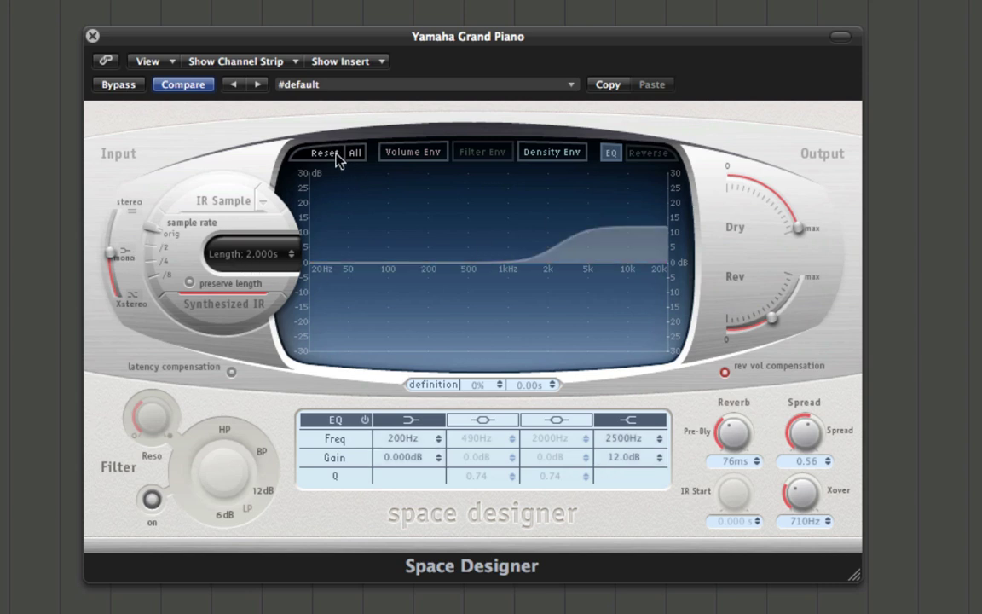
pyautogui.click(411, 151)
# Step: Lower the impulse response's sample rate from original to /2 and on to /8
pyautogui.moveTo(149, 227); pyautogui.dragTo(142, 243)
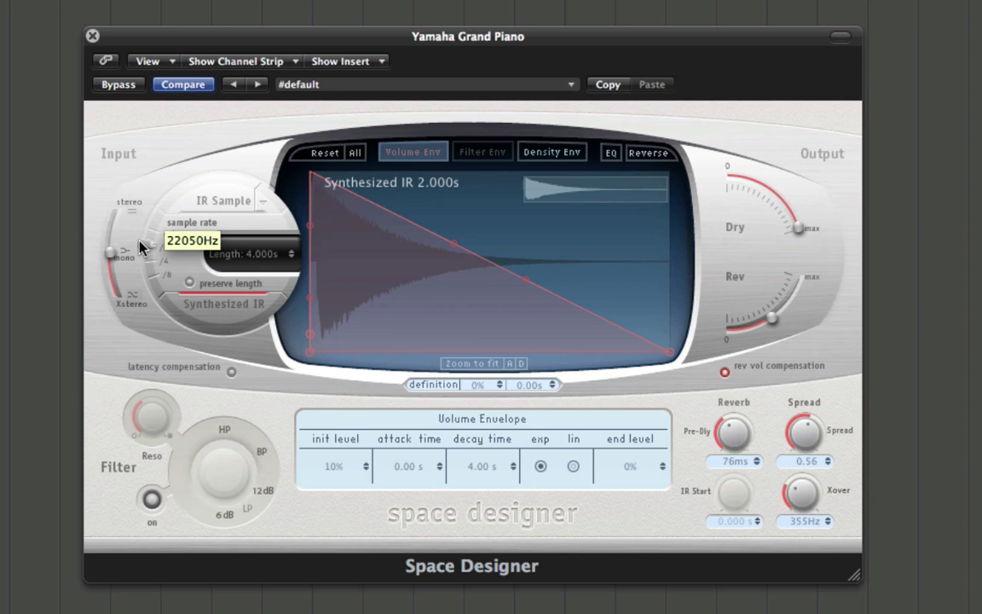
pyautogui.moveTo(141, 247); pyautogui.dragTo(143, 288)
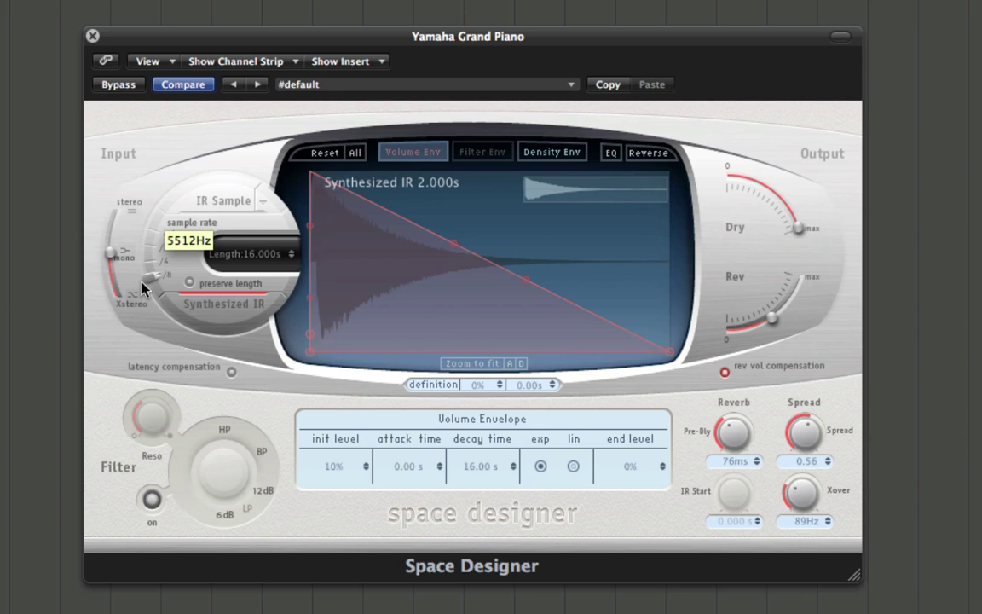
pyautogui.moveTo(143, 288); pyautogui.dragTo(143, 288)
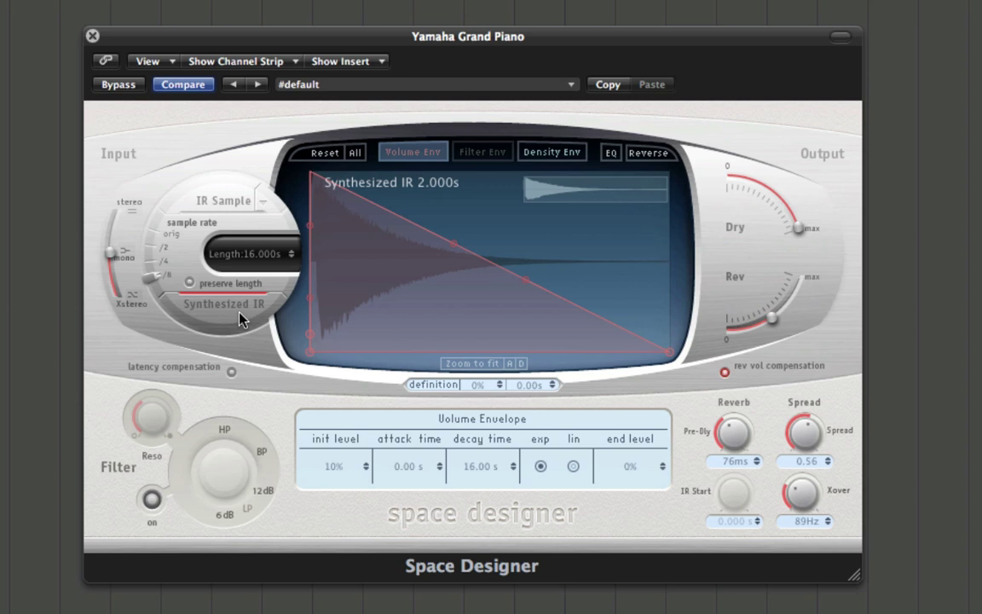
# Step: Enable preserve length and raise the sample rate through /4 and /2 back to the original rate
pyautogui.click(189, 284)
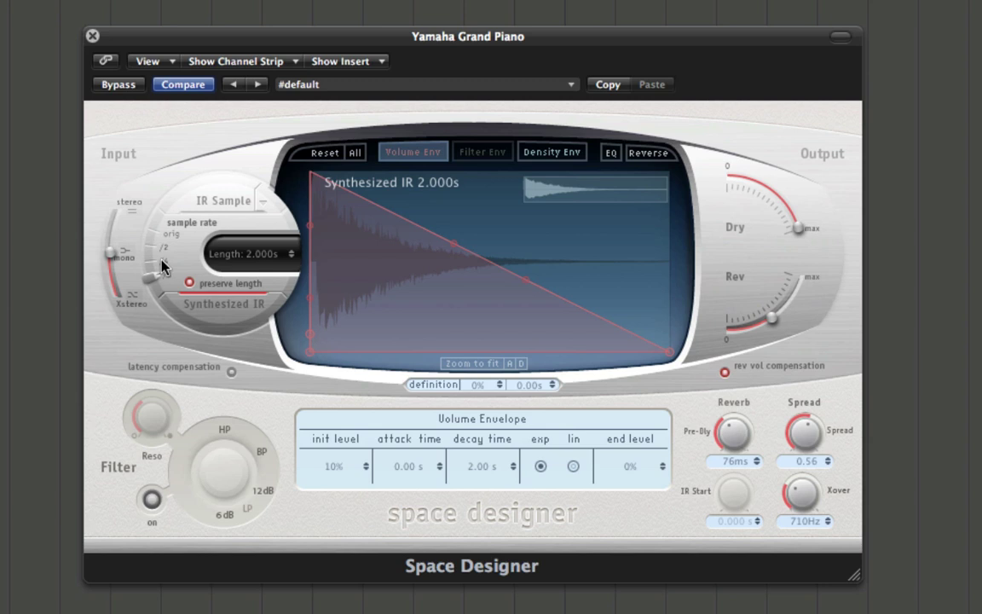
pyautogui.moveTo(149, 277); pyautogui.dragTo(146, 265)
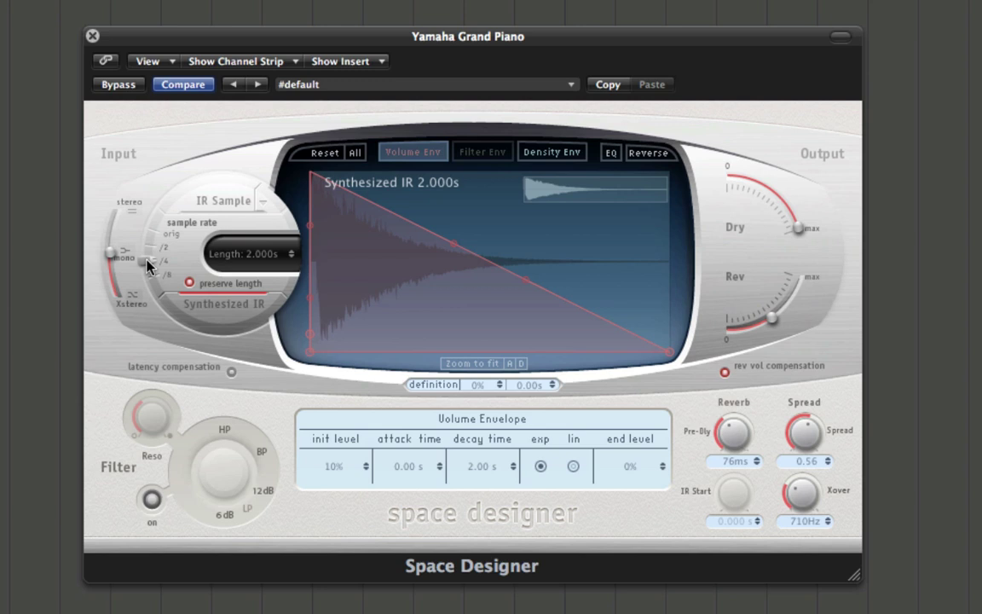
pyautogui.moveTo(148, 266); pyautogui.dragTo(147, 248)
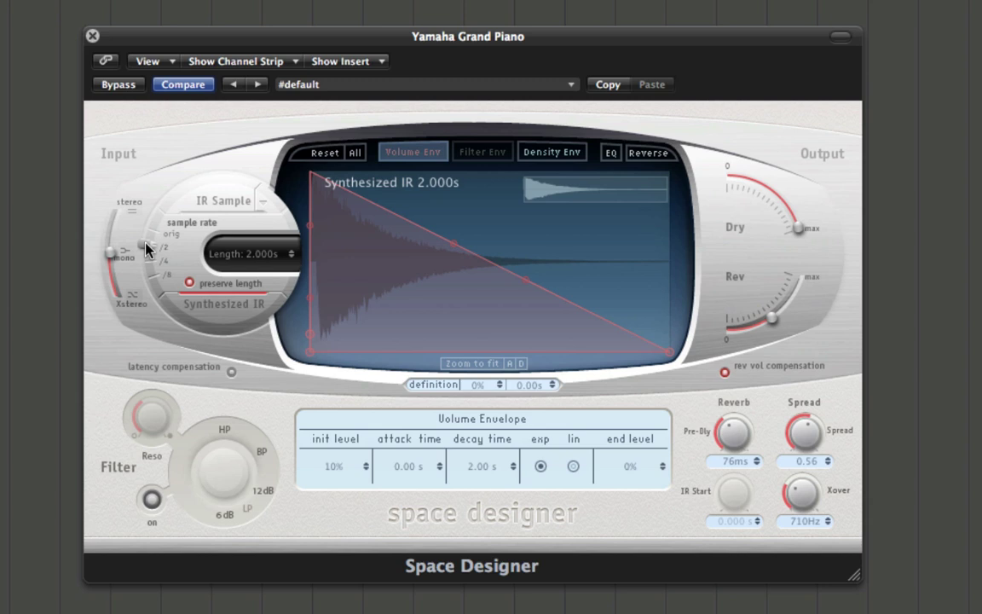
pyautogui.moveTo(147, 247); pyautogui.dragTo(151, 230)
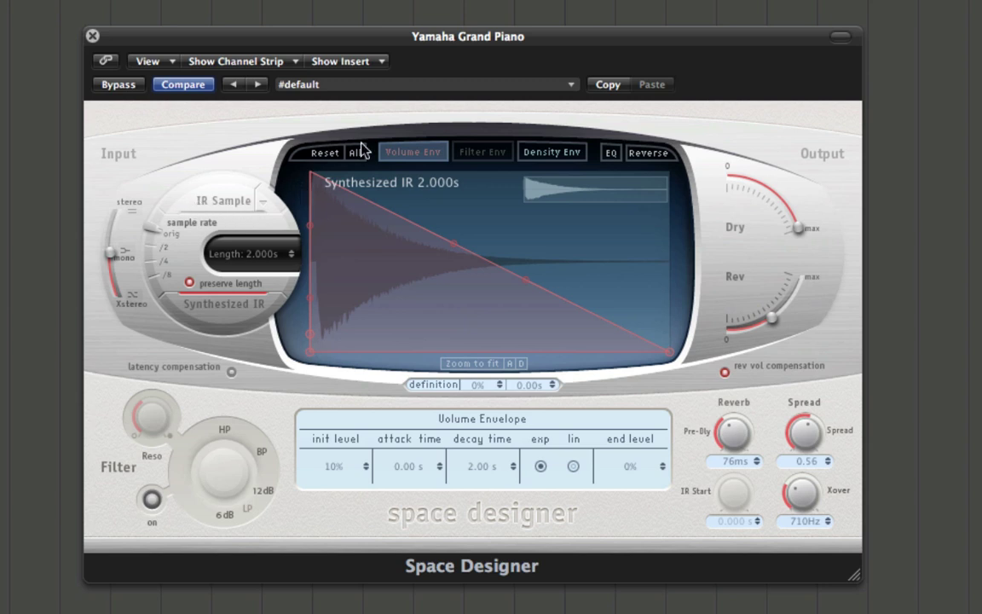
# Step: Examine the preset categories and the available impulse response folders, including Lexicon 300 and UAD 140 Plate
pyautogui.click(420, 85)
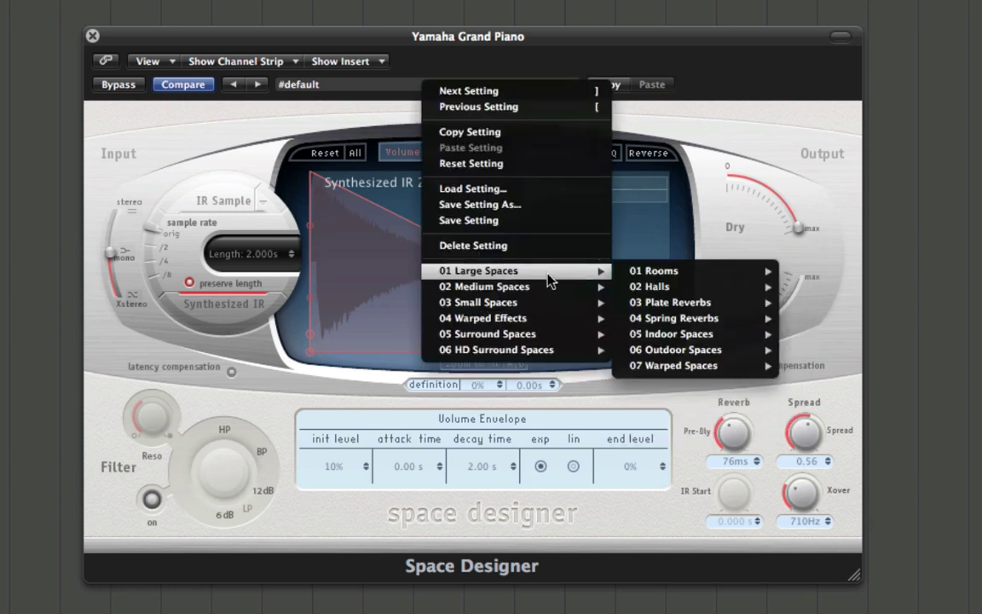
pyautogui.click(743, 130)
pyautogui.click(264, 204)
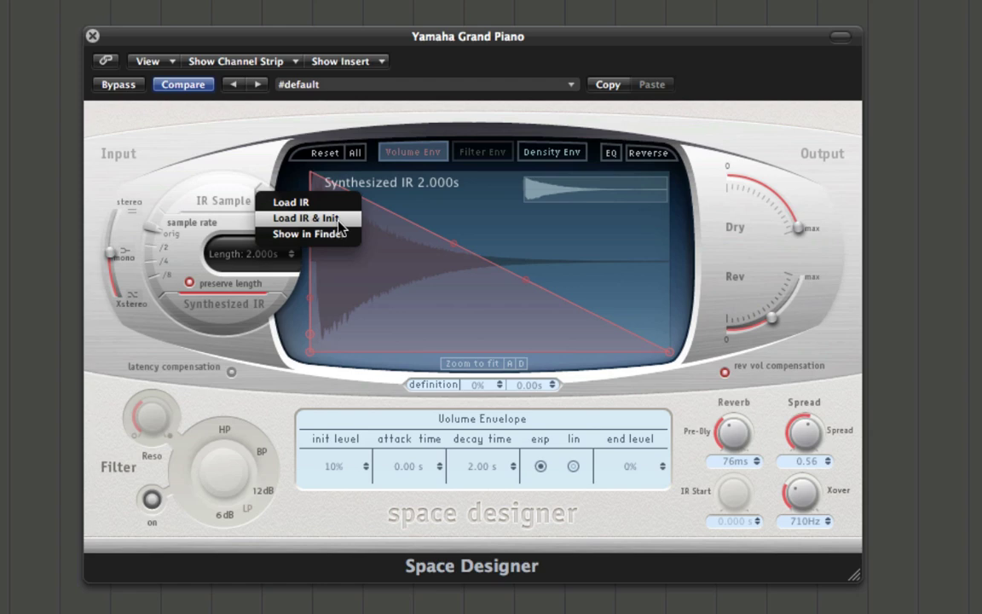
pyautogui.click(339, 218)
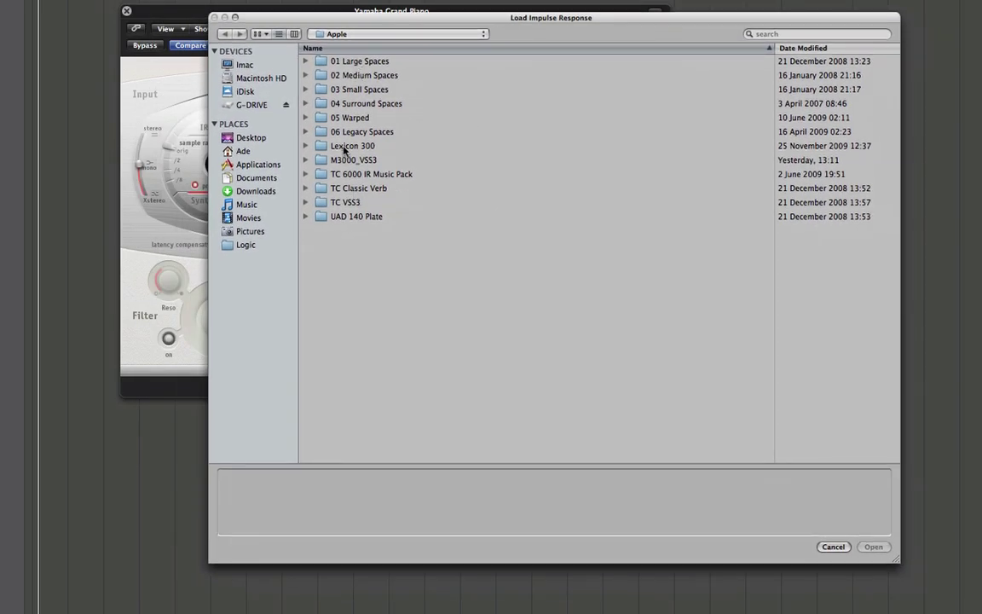
pyautogui.moveTo(381, 21); pyautogui.dragTo(328, 81)
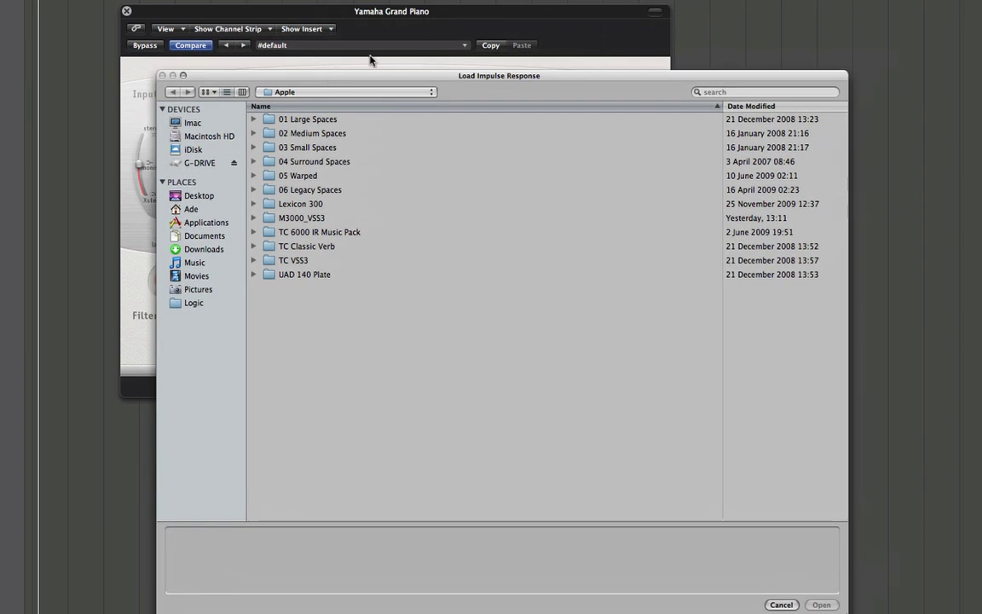
pyautogui.click(298, 205)
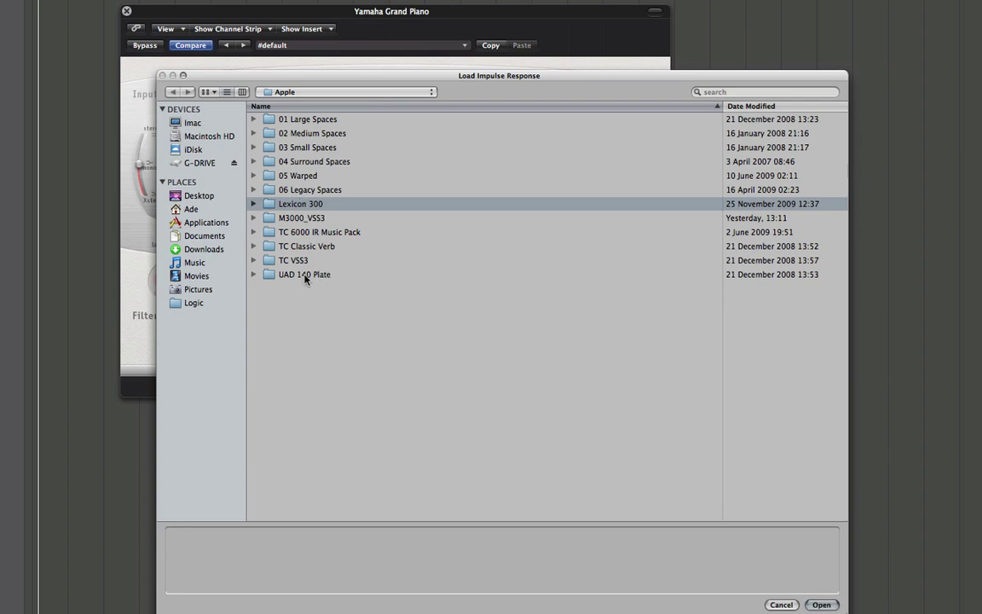
pyautogui.click(305, 276)
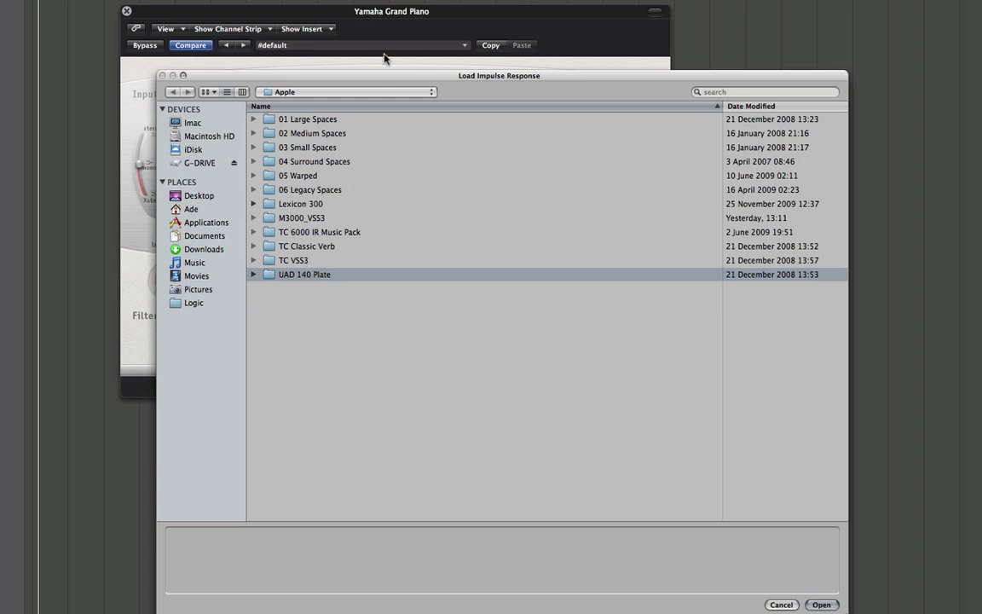
pyautogui.click(788, 606)
pyautogui.click(340, 49)
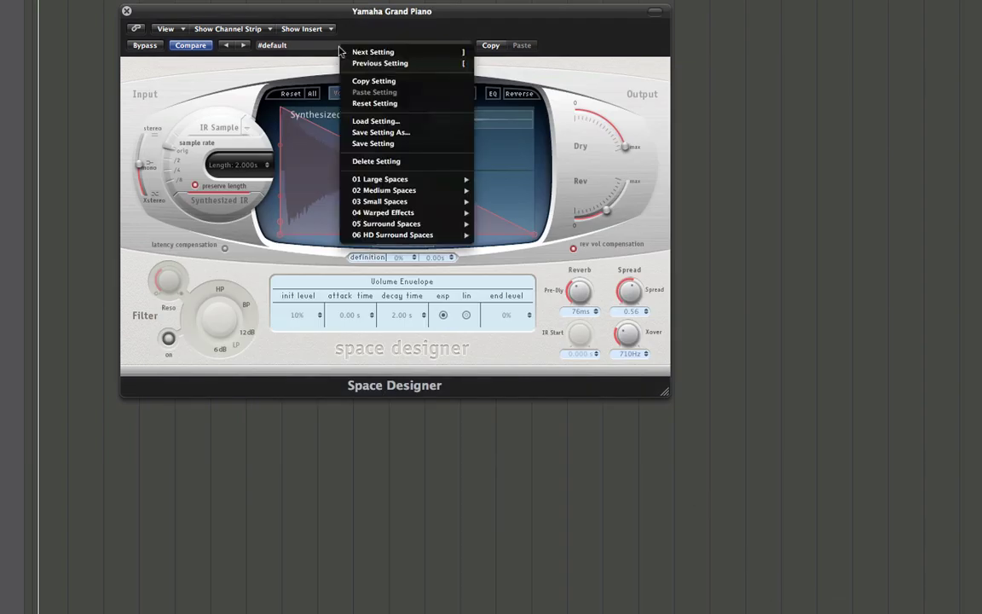
pyautogui.moveTo(406, 181)
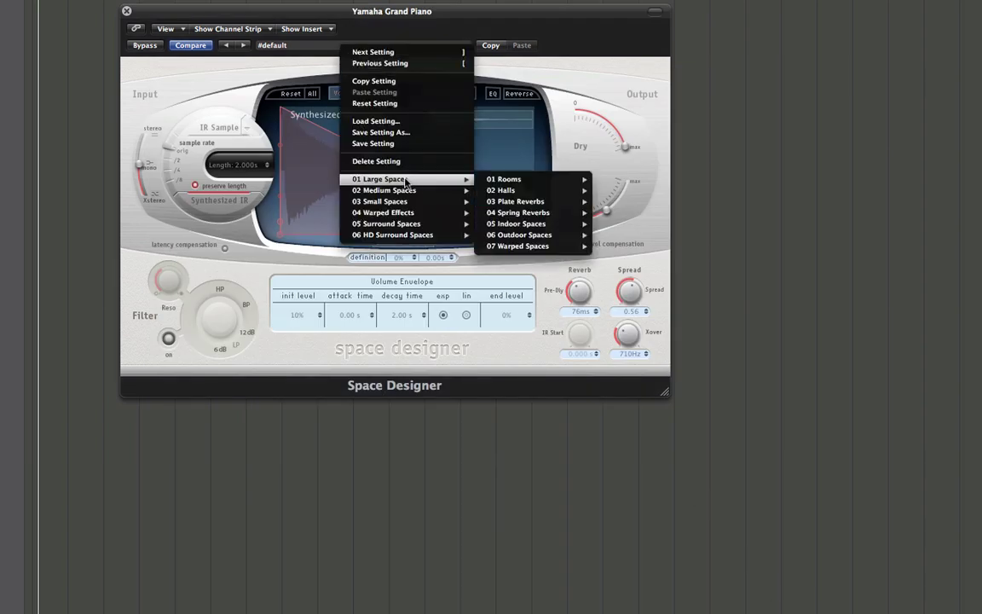
pyautogui.moveTo(394, 235)
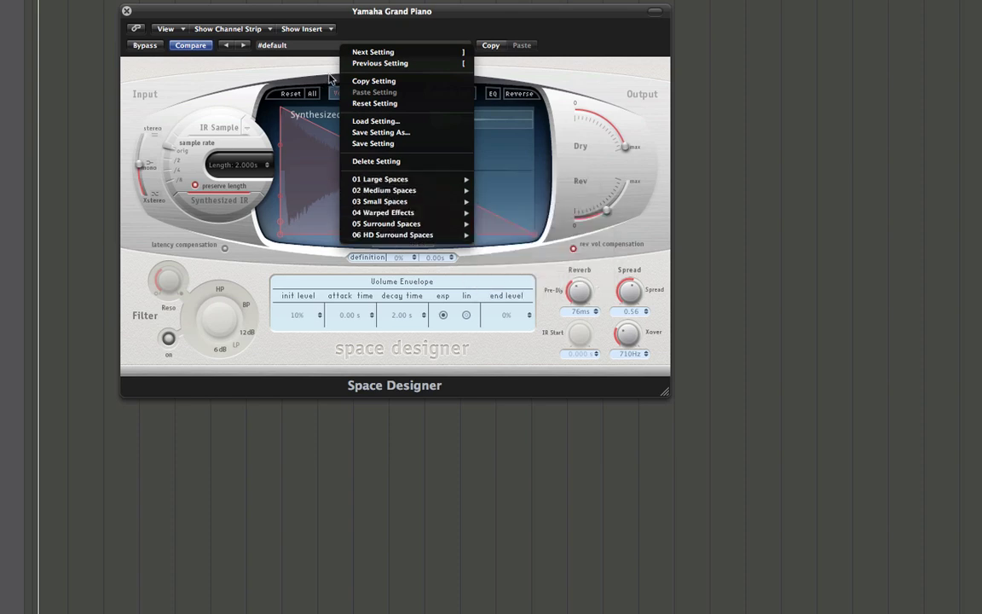
pyautogui.click(375, 25)
# Step: Load the impulse response 2.9s_Vintage Hall.SDIR from the 02 Halls folder inside 01 Large Spaces
pyautogui.click(226, 123)
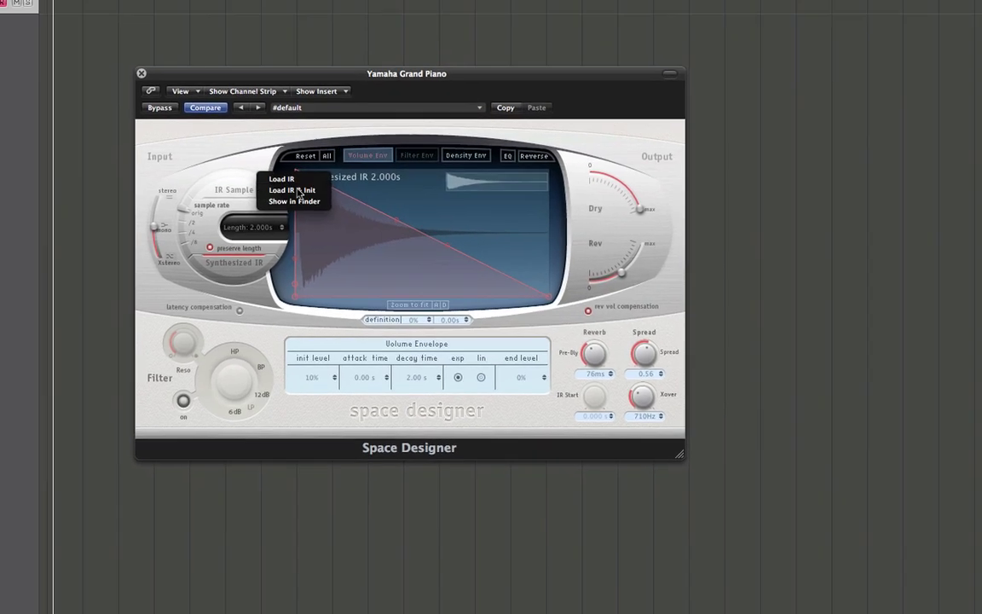
pyautogui.click(290, 181)
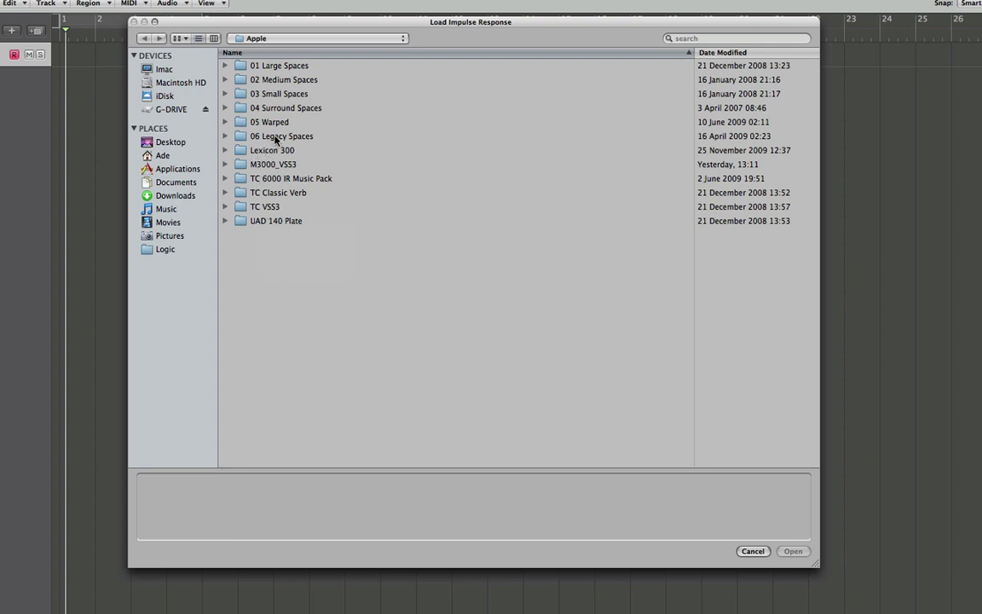
pyautogui.doubleClick(274, 68)
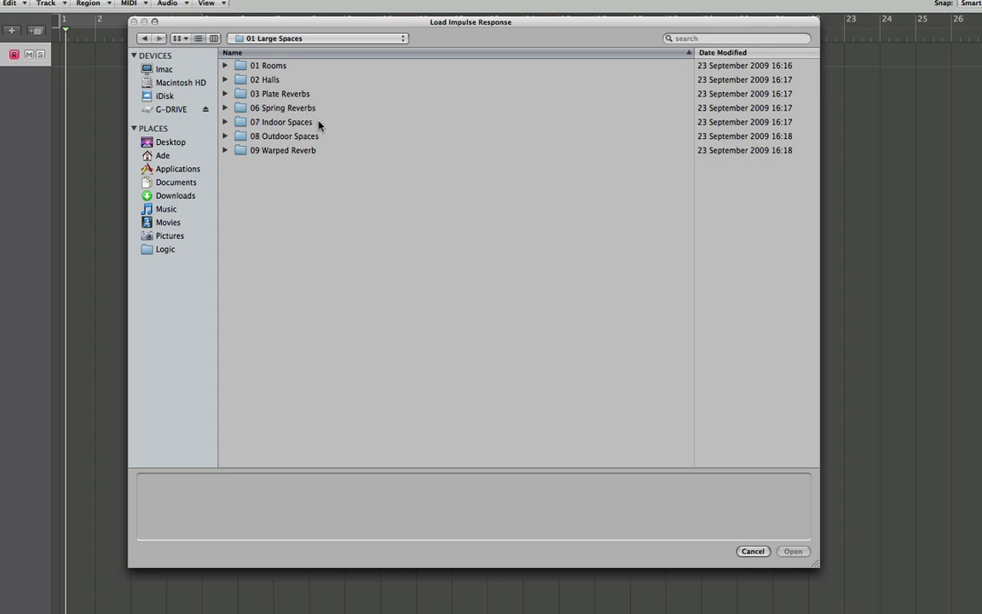
pyautogui.doubleClick(271, 79)
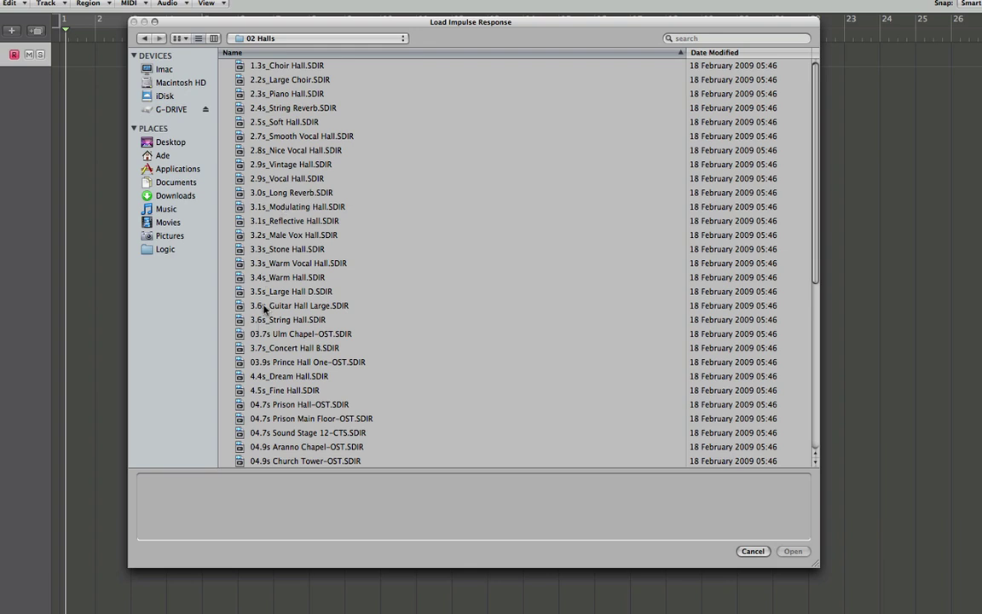
pyautogui.click(294, 164)
pyautogui.click(791, 550)
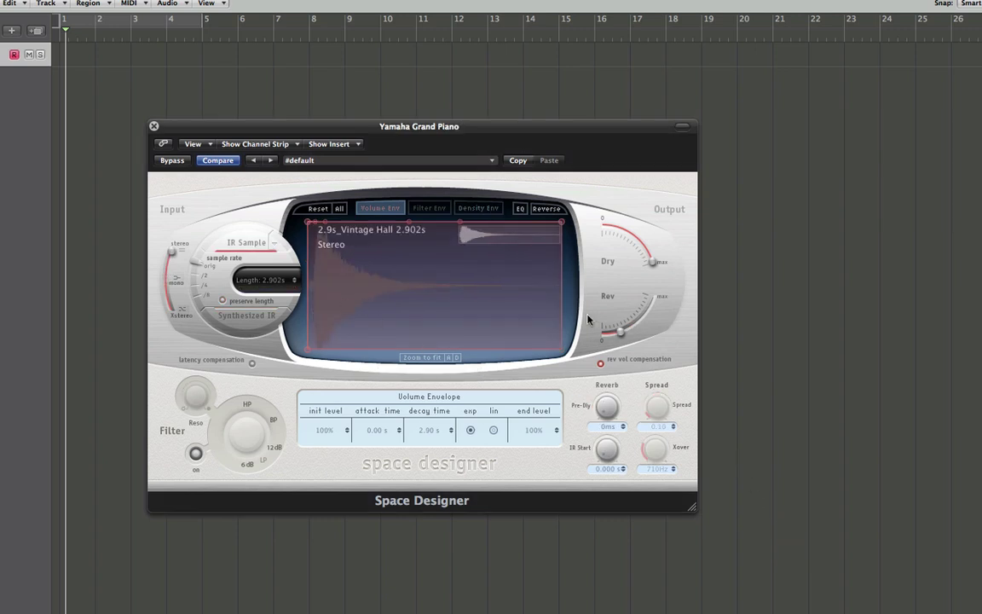
# Step: Raise the reverb output level slightly, view the EQ and return to the Volume envelope view
pyautogui.moveTo(621, 331); pyautogui.dragTo(630, 326)
pyautogui.click(520, 208)
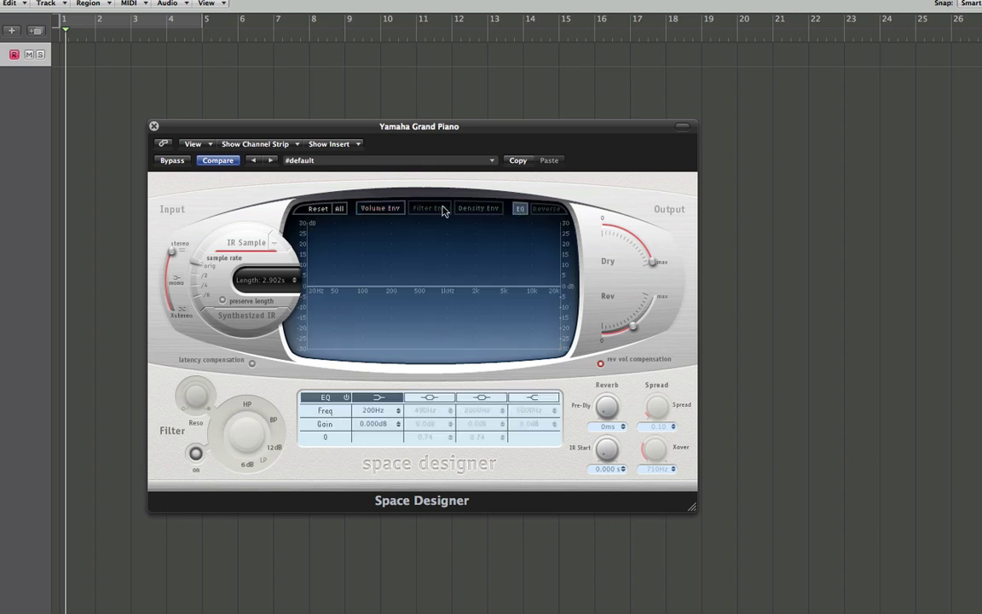
pyautogui.click(386, 209)
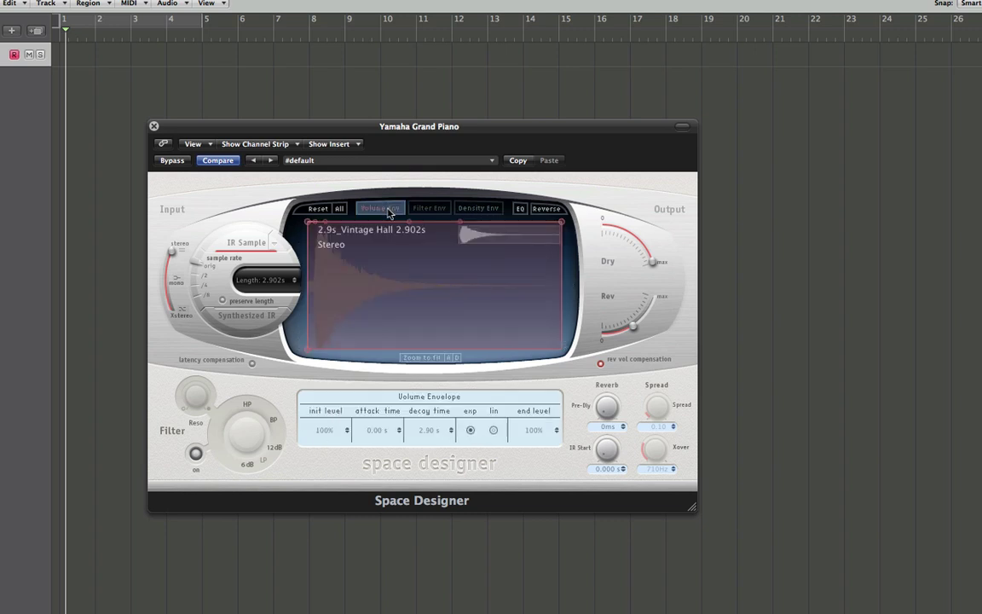
# Step: Load the 0.7s Realistic Room preset from the Rooms category of Small Spaces
pyautogui.click(379, 162)
pyautogui.moveTo(482, 316)
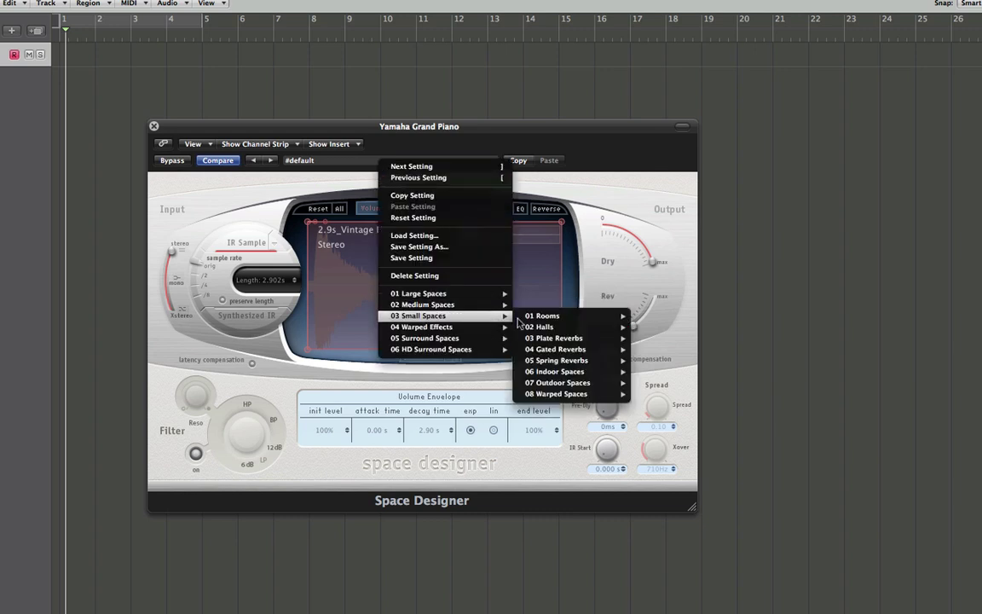
pyautogui.moveTo(553, 315)
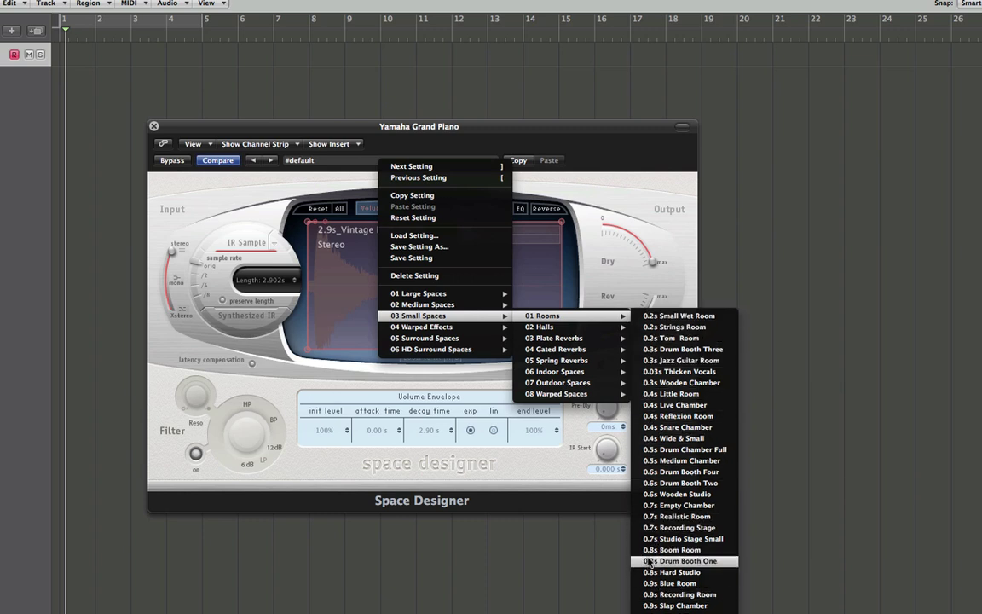
pyautogui.click(670, 517)
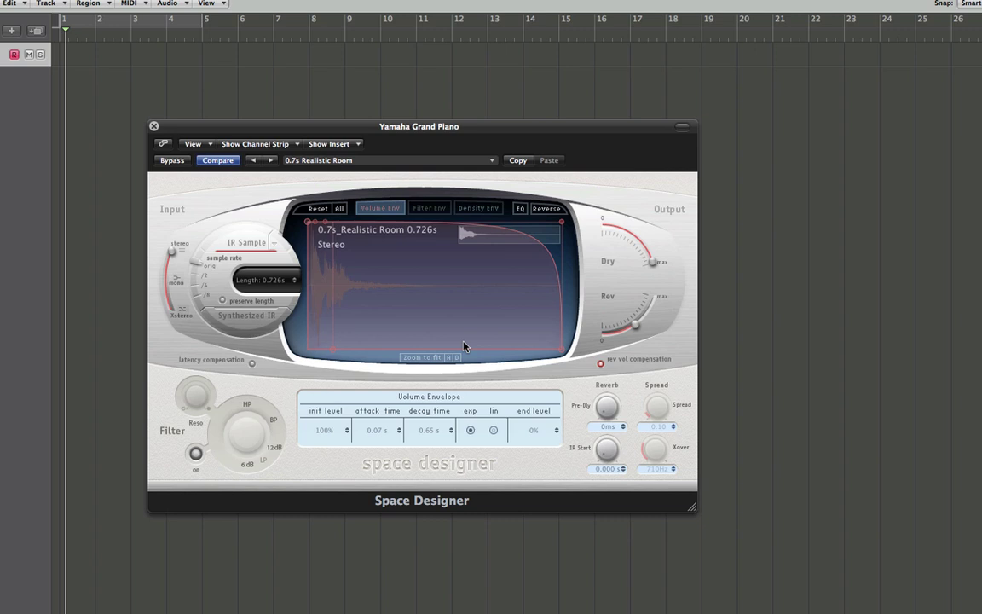
# Step: Load the Amp Cabinet 01 preset from the Speakers category of Warped Effects
pyautogui.click(369, 168)
pyautogui.moveTo(497, 333)
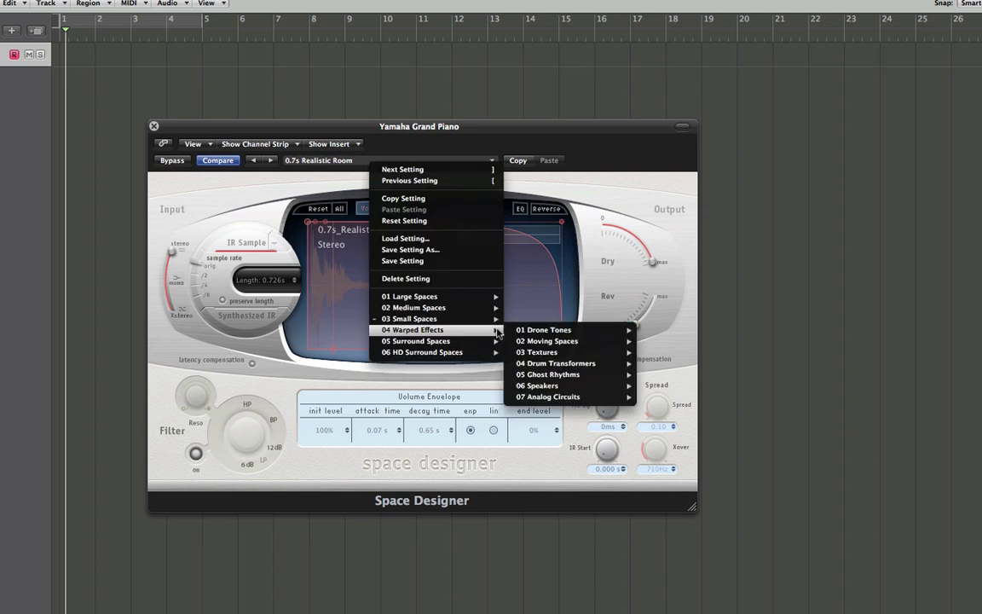
pyautogui.moveTo(597, 385)
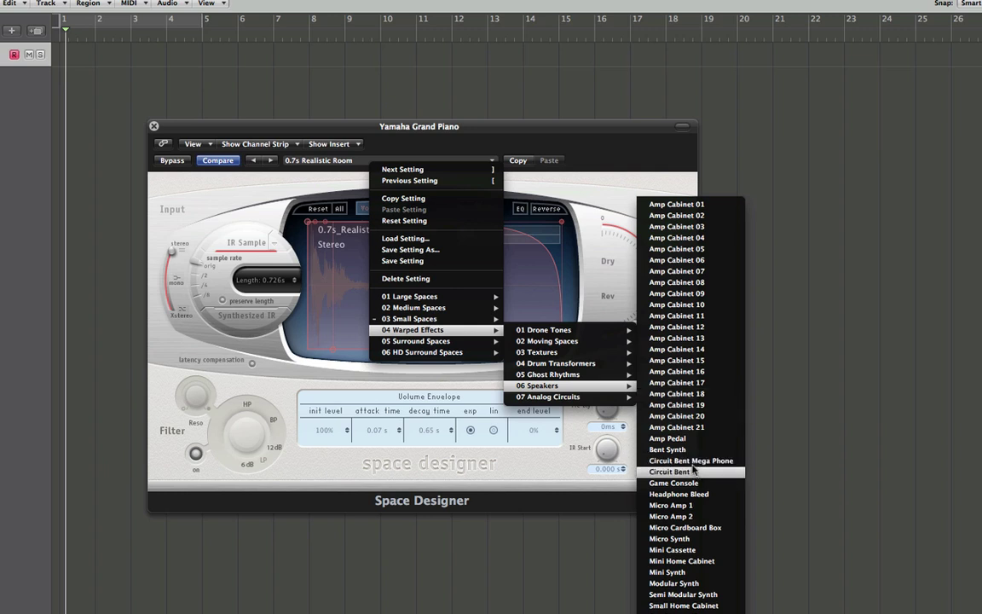
pyautogui.click(676, 204)
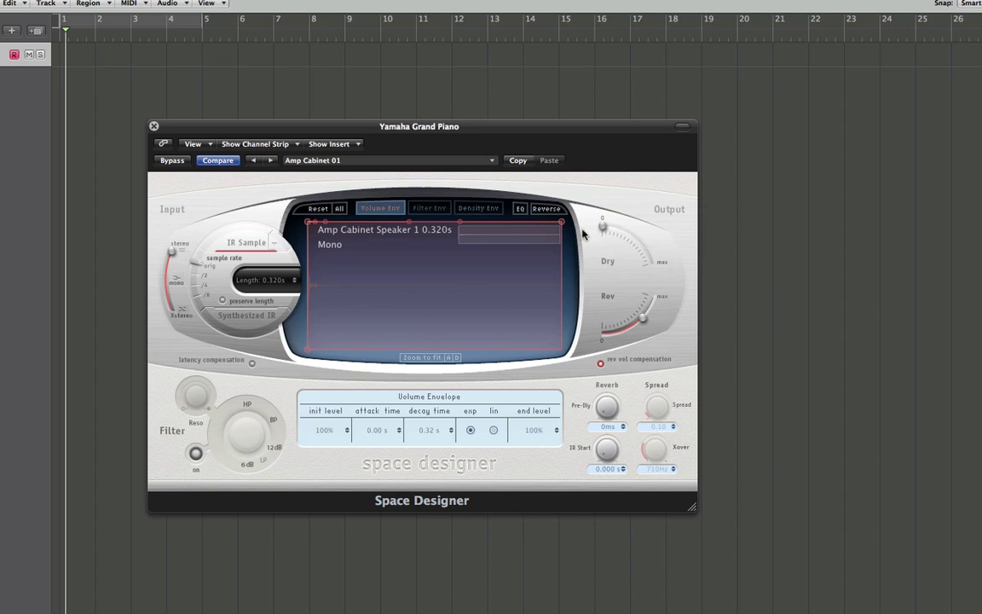
# Step: Replace the amp cabinet with the Small Toy preset from the Speakers category of Warped Effects
pyautogui.click(415, 165)
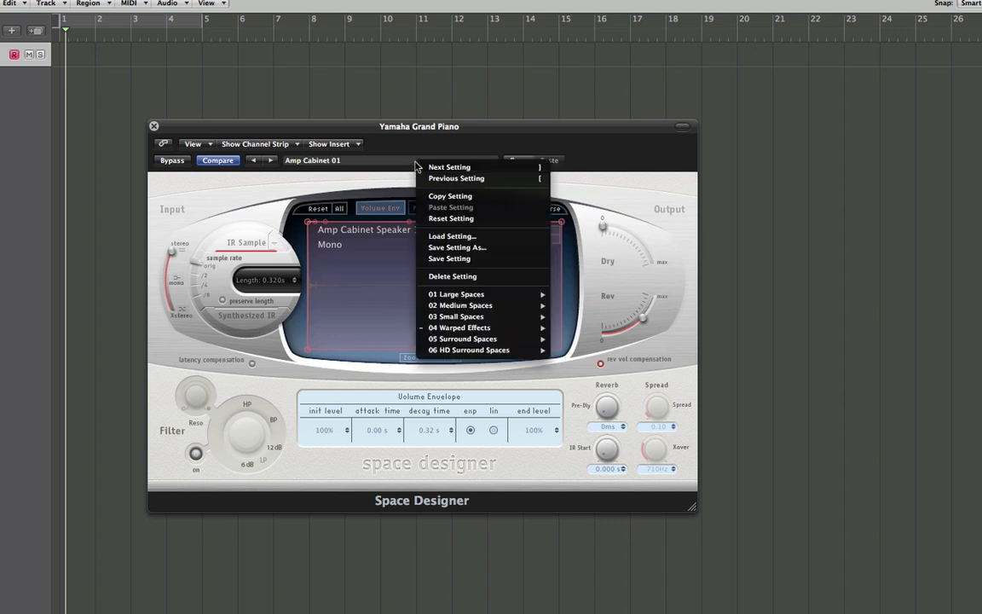
pyautogui.moveTo(626, 384)
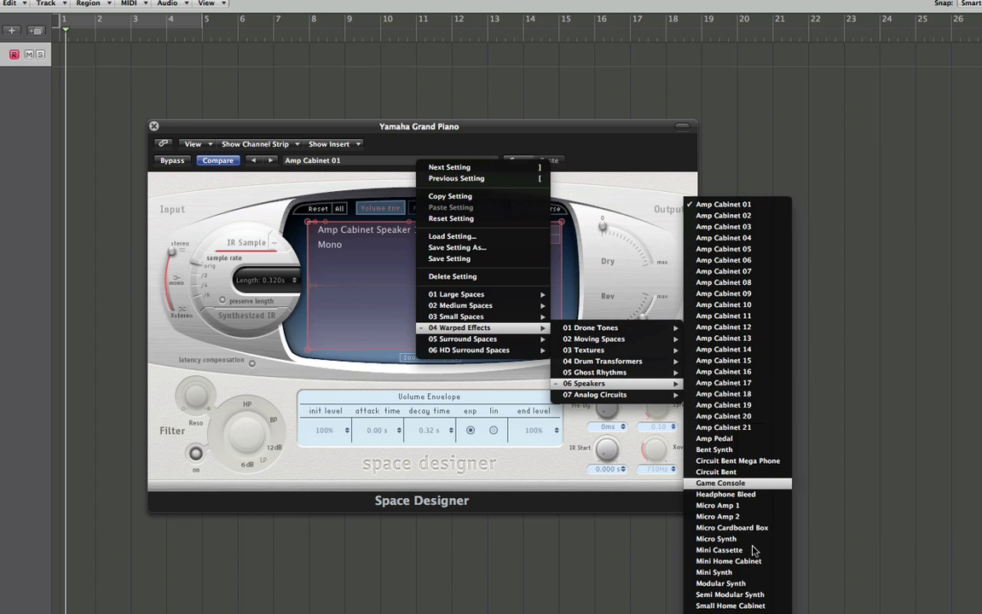
pyautogui.press('Escape')
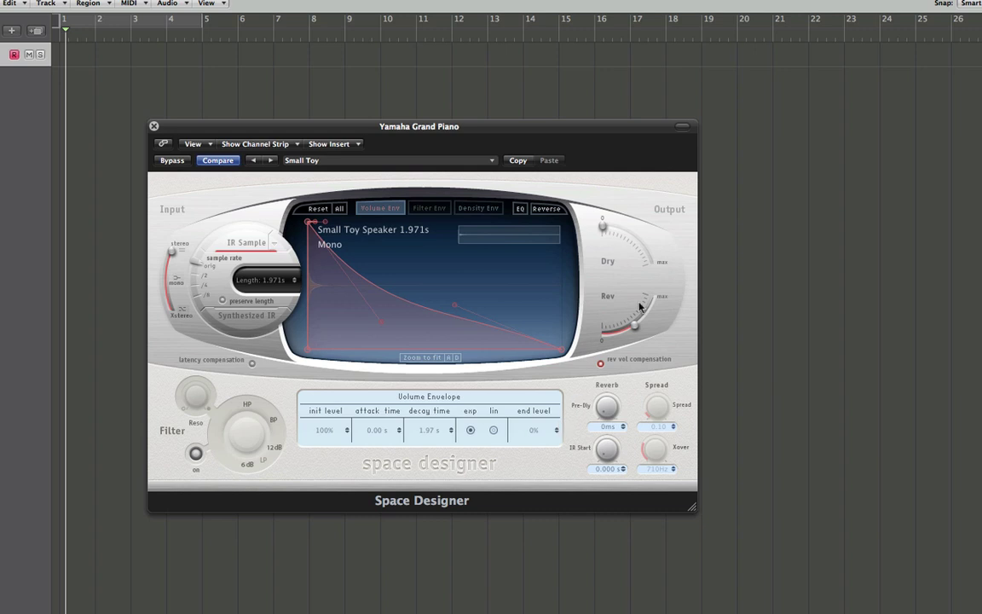
# Step: Raise the Small Toy preset's reverb output level towards maximum and bring it back down to a low setting
pyautogui.moveTo(635, 323); pyautogui.dragTo(652, 311)
pyautogui.moveTo(652, 305); pyautogui.dragTo(655, 313)
pyautogui.moveTo(655, 312); pyautogui.dragTo(645, 330)
# Step: Load the 1.3s Soft Plate preset from the Plate Reverbs category of Medium Spaces
pyautogui.click(389, 166)
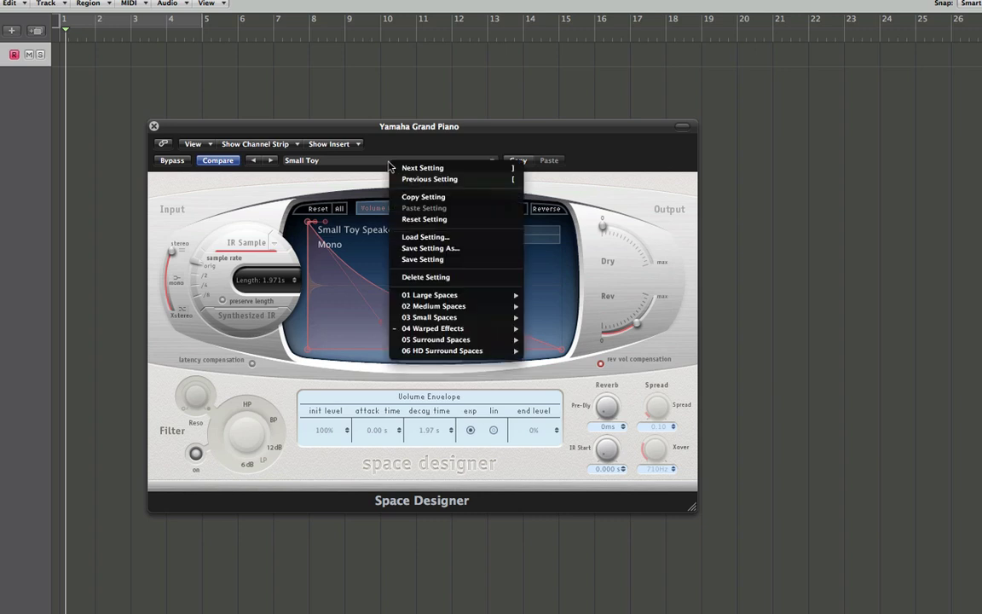
pyautogui.moveTo(478, 317)
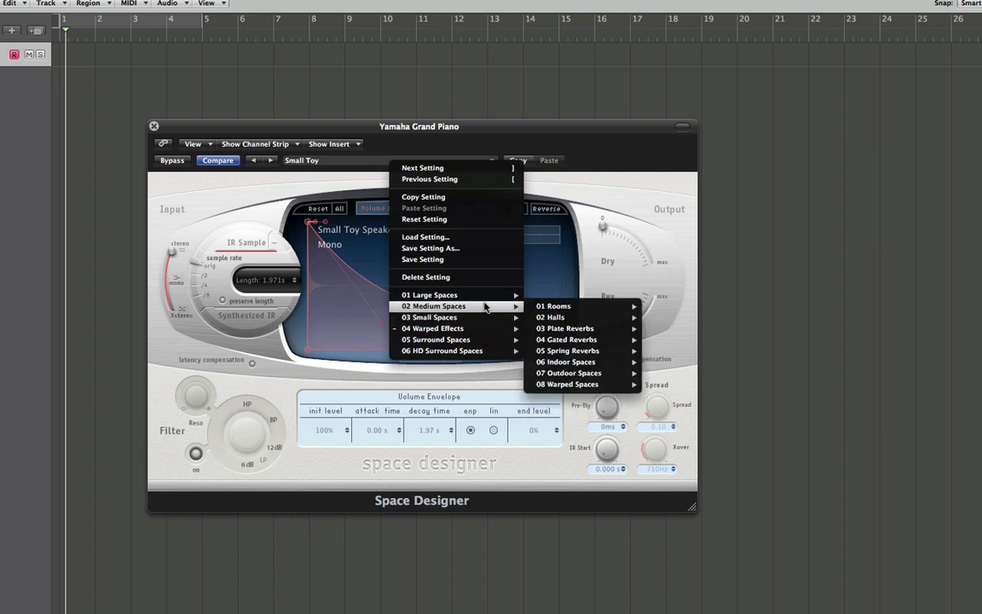
pyautogui.moveTo(588, 328)
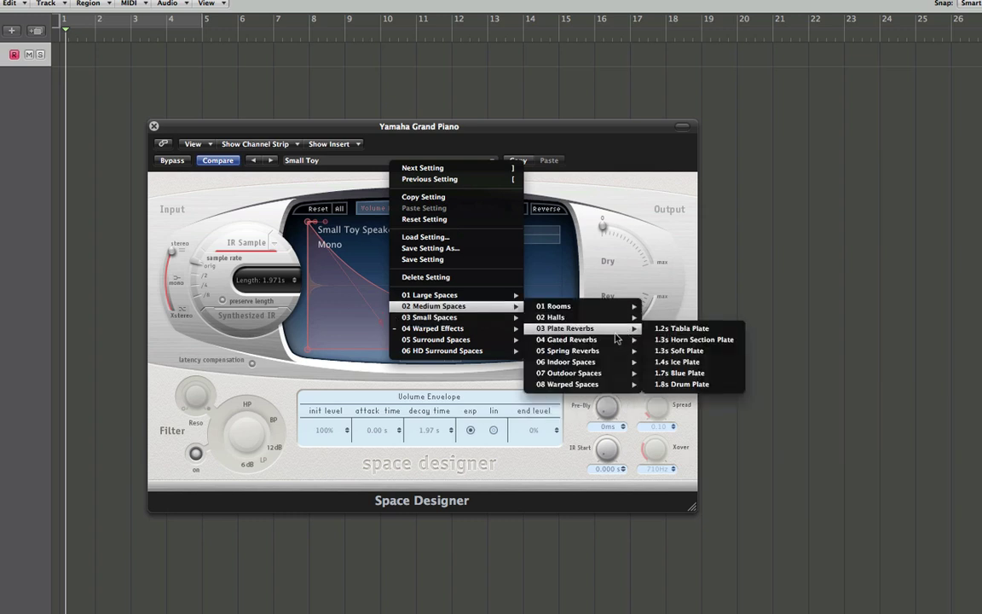
pyautogui.click(704, 355)
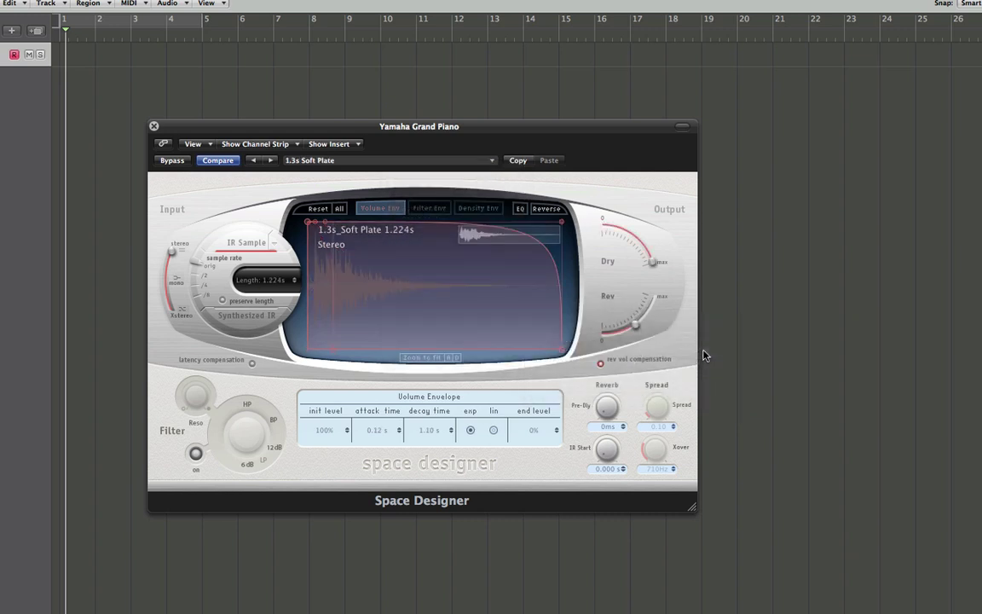